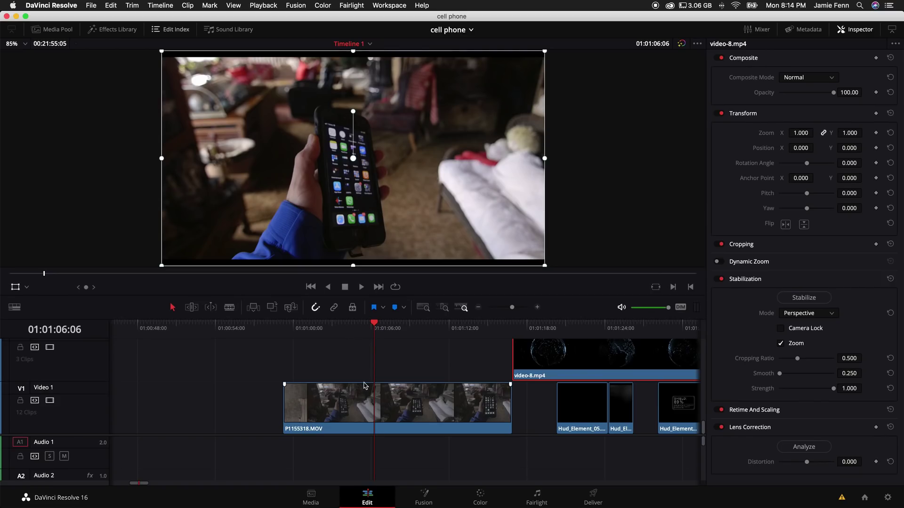
Add markers at 01:01:03:10 and 01:01:13:15, then slide video-8.mp4 left toward Marker 1
{"action": "left_click_drag", "start_coordinate": [372, 330], "coordinate": [426, 337]}
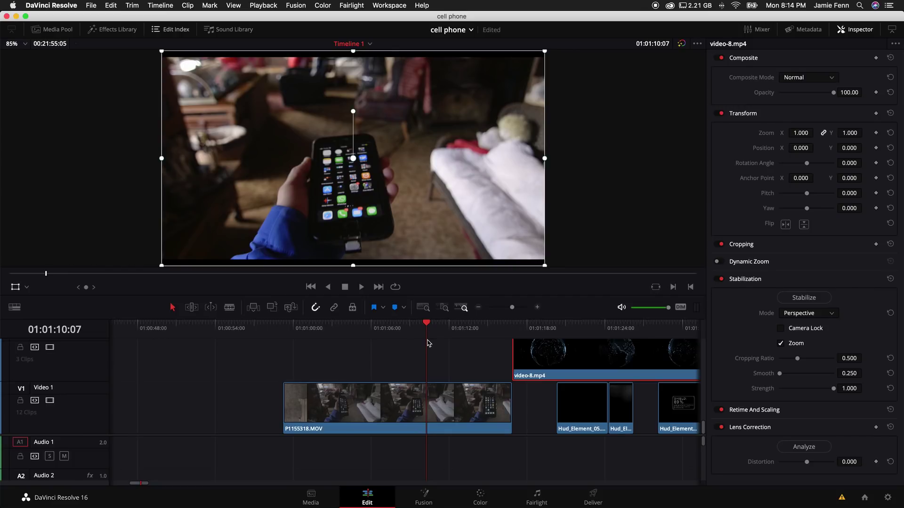
{"action": "left_click", "coordinate": [330, 328]}
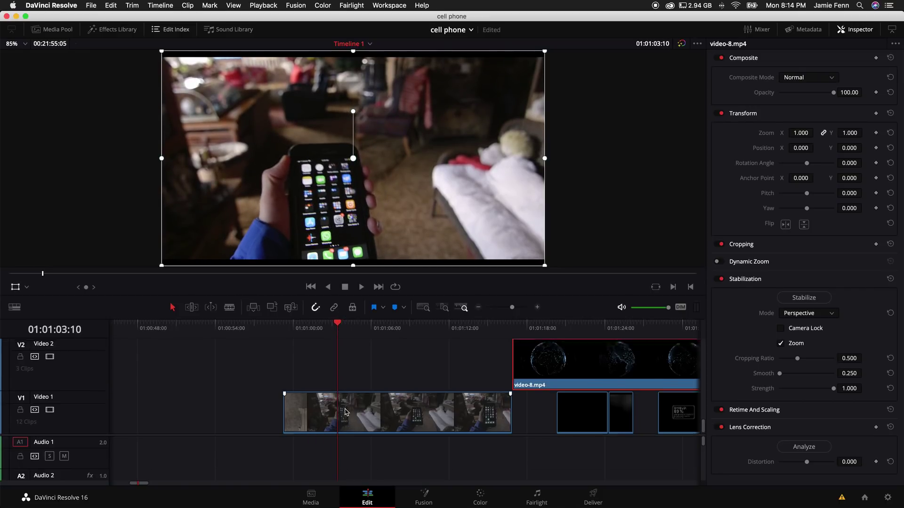
{"action": "key", "text": "m"}
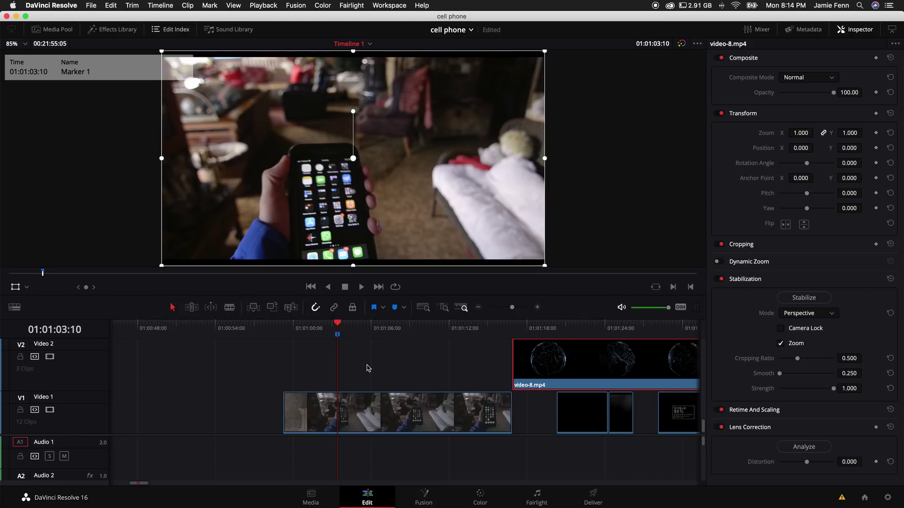
{"action": "left_click_drag", "start_coordinate": [337, 325], "coordinate": [470, 333]}
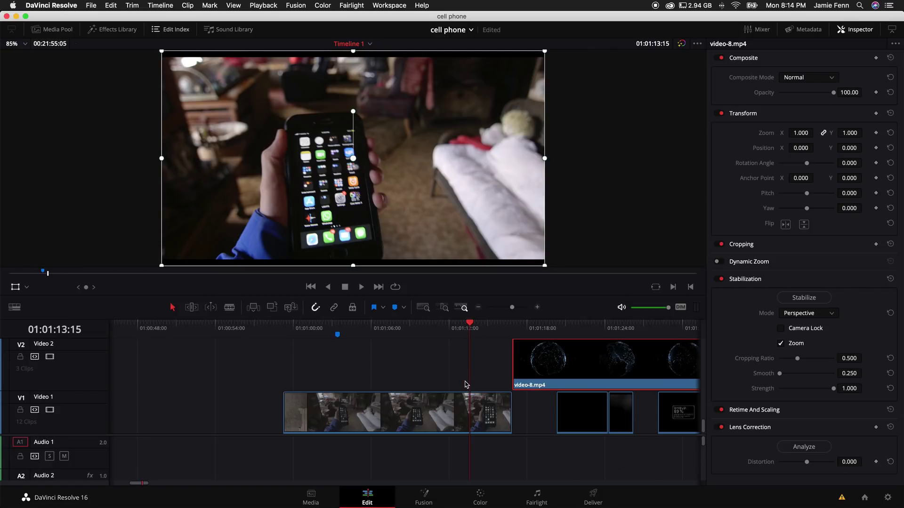
{"action": "key", "text": "m"}
{"action": "left_click_drag", "start_coordinate": [606, 383], "coordinate": [432, 384]}
Blade video-8.mp4 at the second marker and delete its tail
{"action": "key", "text": "space"}
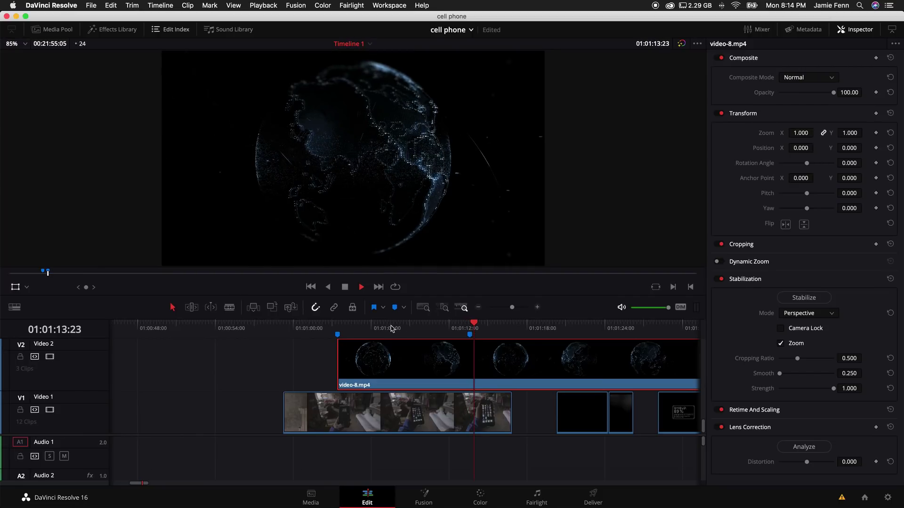
{"action": "left_click", "coordinate": [475, 361]}
{"action": "key", "text": "a"}
{"action": "left_click", "coordinate": [518, 365]}
{"action": "key", "text": "Delete"}
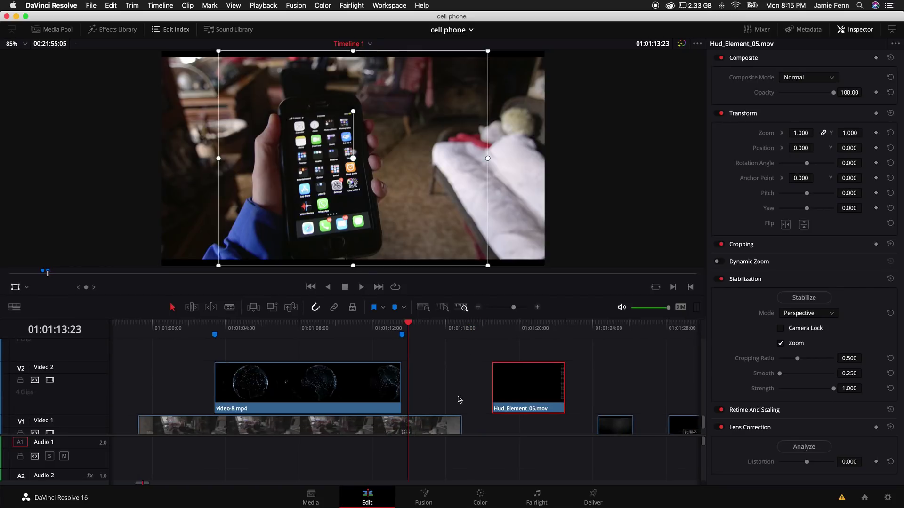
Stack Hud_Element_05, 02 and 06 on V3, V4 and V5, and enlarge the video track area
{"action": "scroll", "coordinate": [560, 382], "scroll_direction": "left", "scroll_amount": 3}
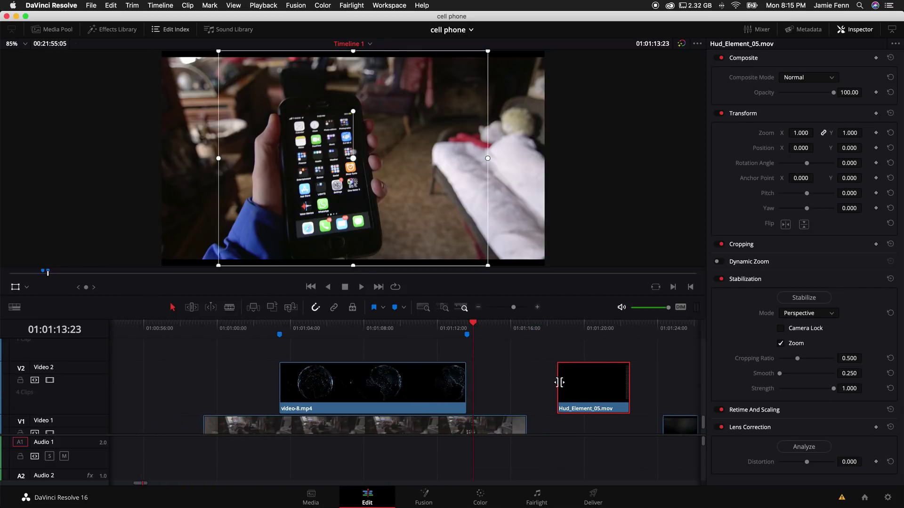
{"action": "left_click_drag", "start_coordinate": [592, 397], "coordinate": [440, 355]}
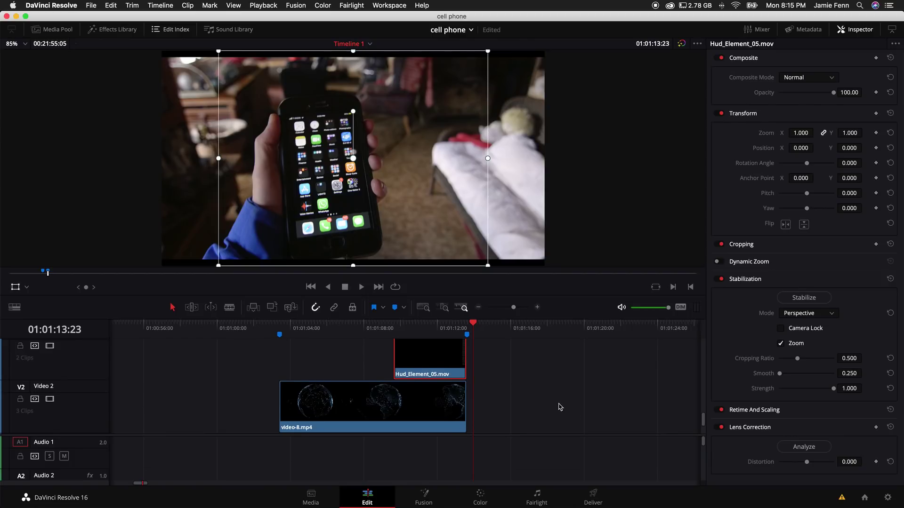
{"action": "scroll", "coordinate": [560, 407], "scroll_direction": "down", "scroll_amount": 1}
{"action": "left_click_drag", "start_coordinate": [675, 414], "coordinate": [281, 348]}
{"action": "scroll", "coordinate": [281, 370], "scroll_direction": "up", "scroll_amount": 2}
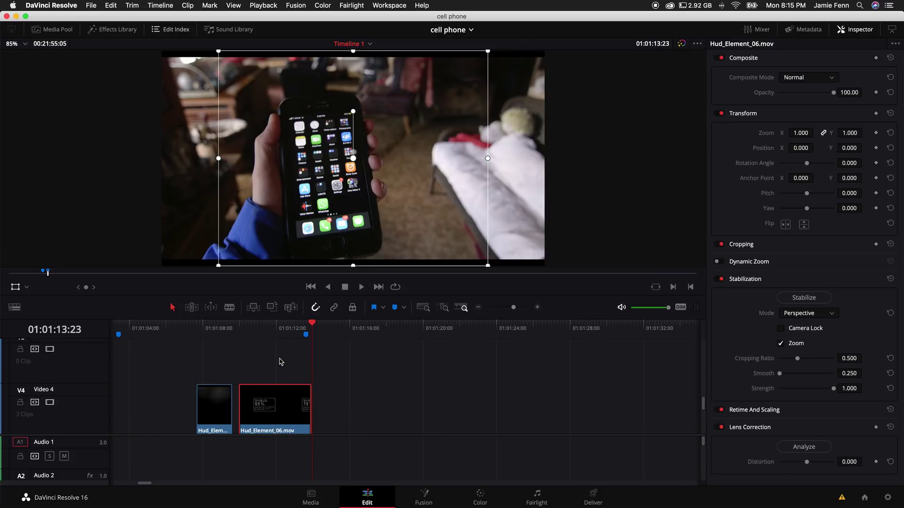
{"action": "left_click_drag", "start_coordinate": [280, 401], "coordinate": [281, 352]}
{"action": "scroll", "coordinate": [230, 373], "scroll_direction": "left", "scroll_amount": 6}
{"action": "scroll", "coordinate": [456, 319], "scroll_direction": "down", "scroll_amount": 1}
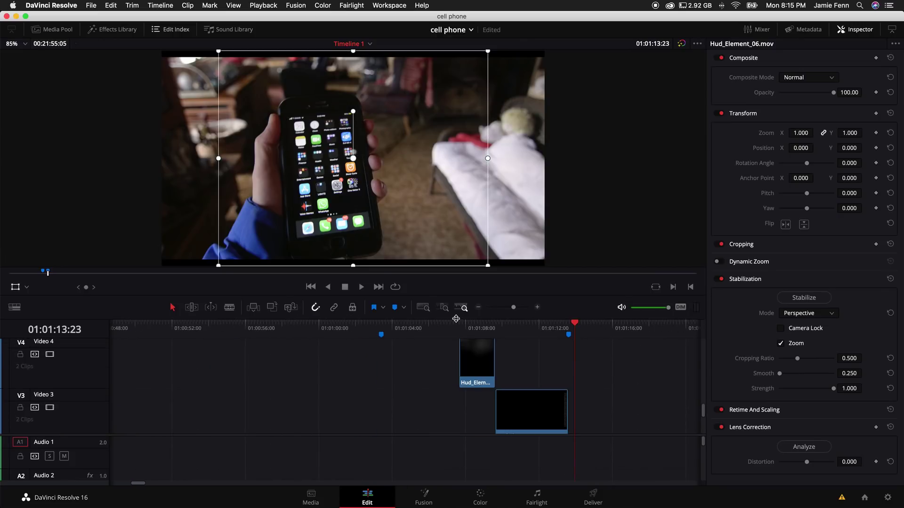
{"action": "left_click_drag", "start_coordinate": [461, 298], "coordinate": [462, 151]}
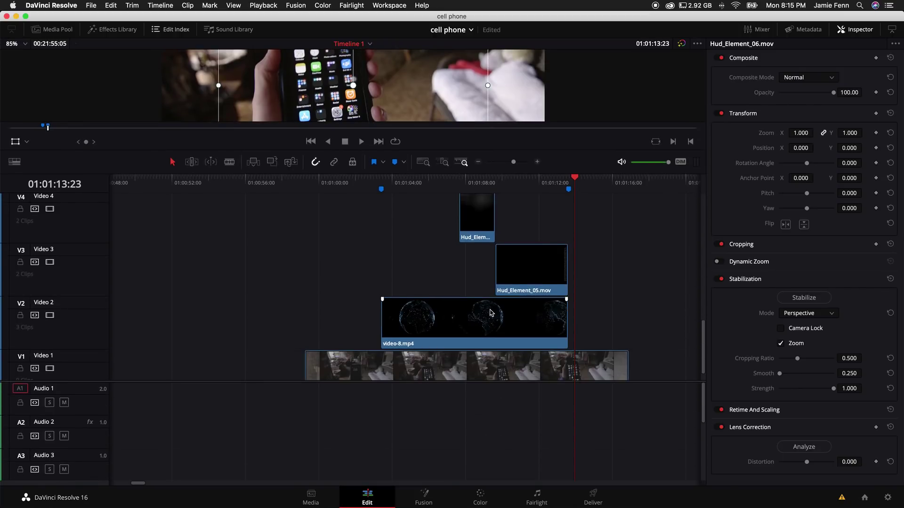
{"action": "left_click_drag", "start_coordinate": [539, 383], "coordinate": [538, 454]}
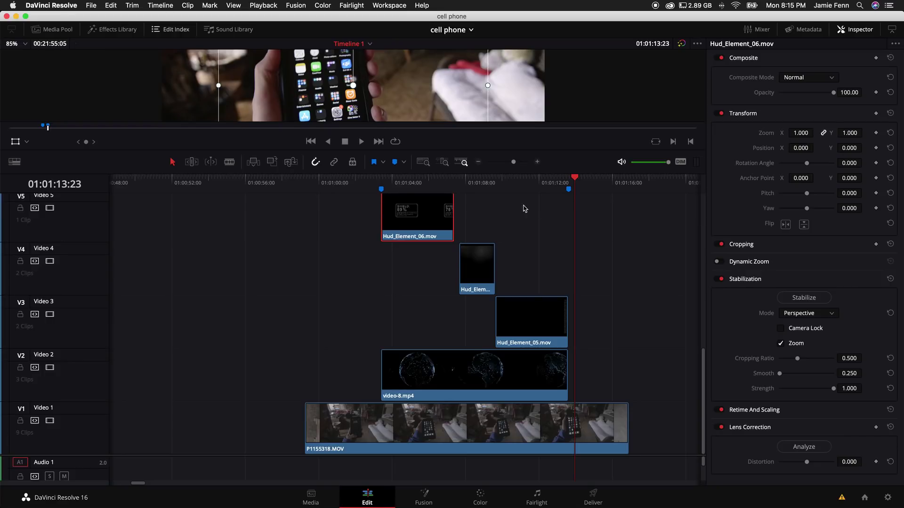
Turn all five stacked clips into Fusion Clip 4 and open it on the Fusion page
{"action": "left_click", "coordinate": [580, 216]}
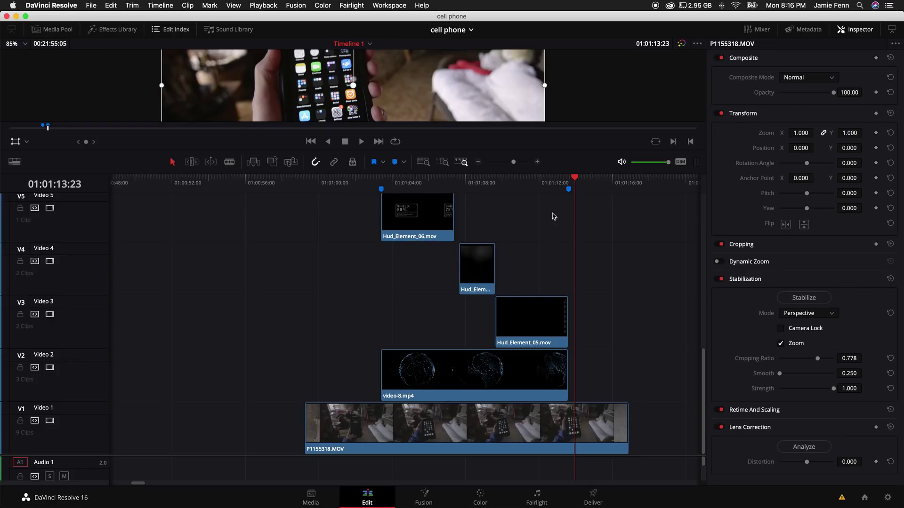
{"action": "left_click_drag", "start_coordinate": [606, 201], "coordinate": [375, 454]}
{"action": "right_click", "coordinate": [408, 441]}
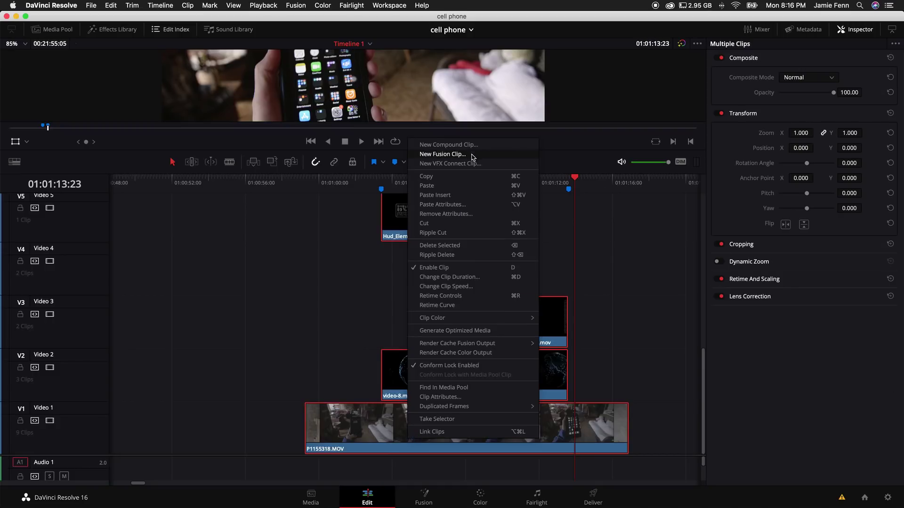
{"action": "left_click", "coordinate": [455, 157]}
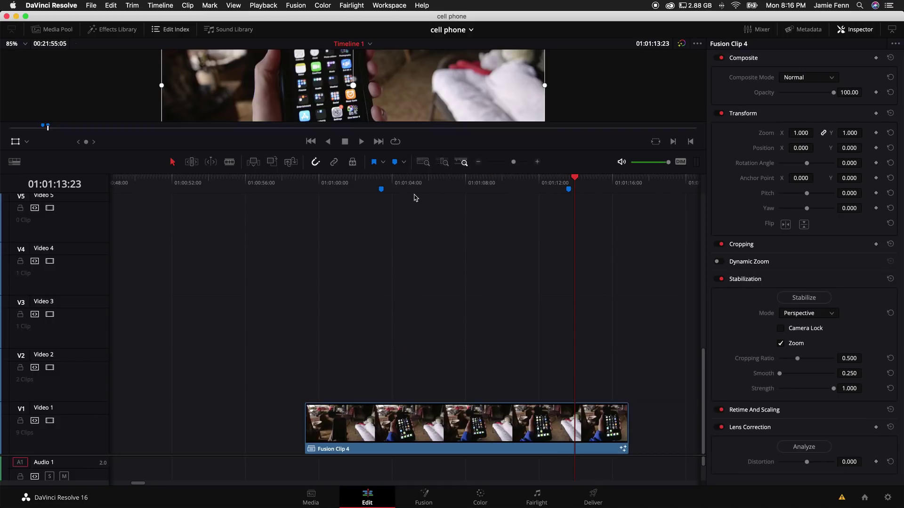
{"action": "left_click", "coordinate": [448, 184]}
{"action": "left_click_drag", "start_coordinate": [446, 181], "coordinate": [470, 181]}
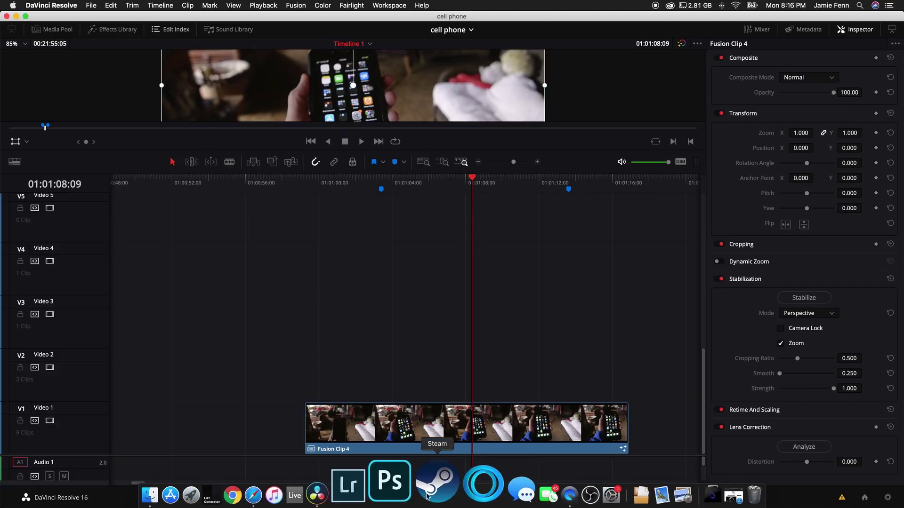
{"action": "left_click", "coordinate": [424, 497]}
Delete Merge1–Merge4 and line up MediaIn1 beside MediaOut1
{"action": "left_click_drag", "start_coordinate": [158, 347], "coordinate": [348, 432]}
{"action": "key", "text": "Delete"}
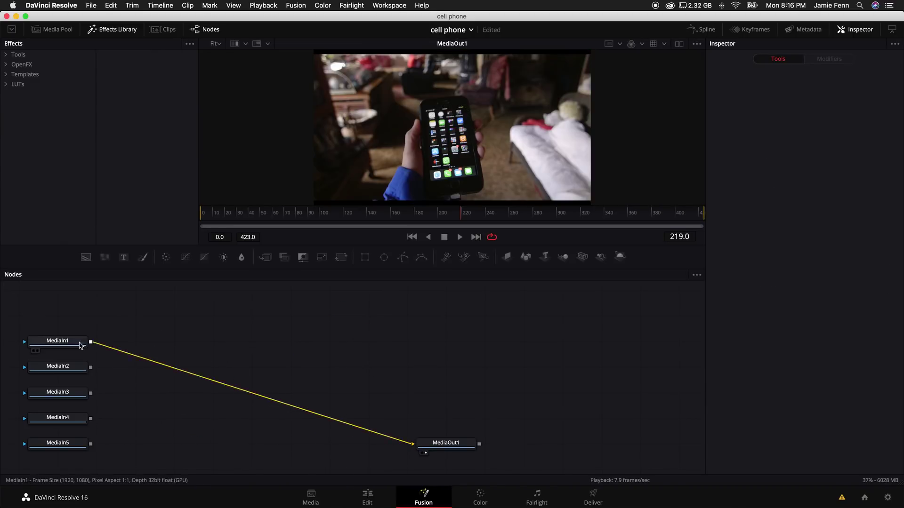
{"action": "left_click_drag", "start_coordinate": [69, 343], "coordinate": [178, 438]}
{"action": "left_click_drag", "start_coordinate": [430, 445], "coordinate": [457, 438]}
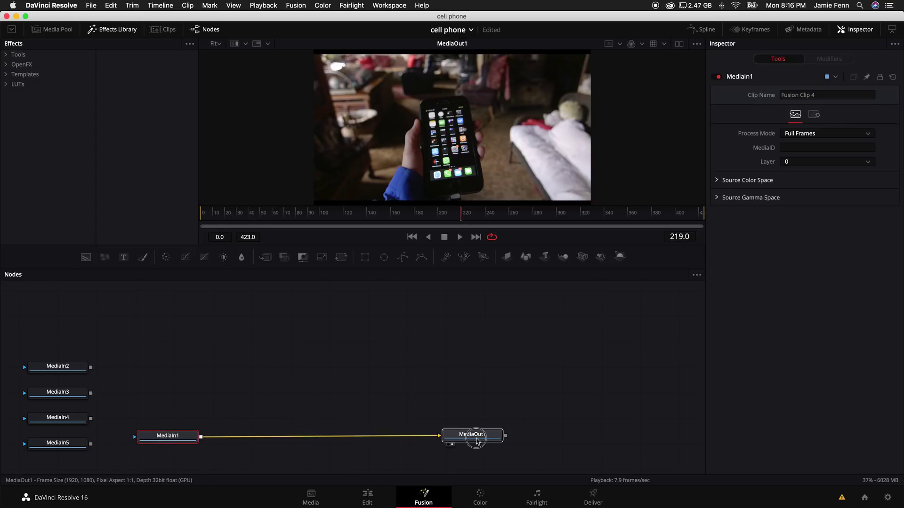
Close the Effects Library and set the playhead to frame 94
{"action": "left_click", "coordinate": [118, 31]}
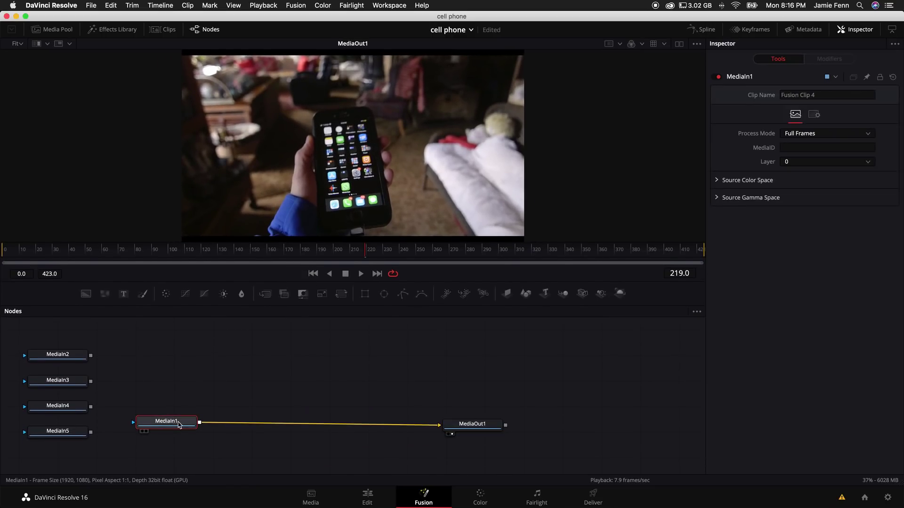
{"action": "left_click_drag", "start_coordinate": [111, 253], "coordinate": [2, 255]}
{"action": "left_click", "coordinate": [158, 251]}
{"action": "left_click_drag", "start_coordinate": [172, 426], "coordinate": [178, 427]}
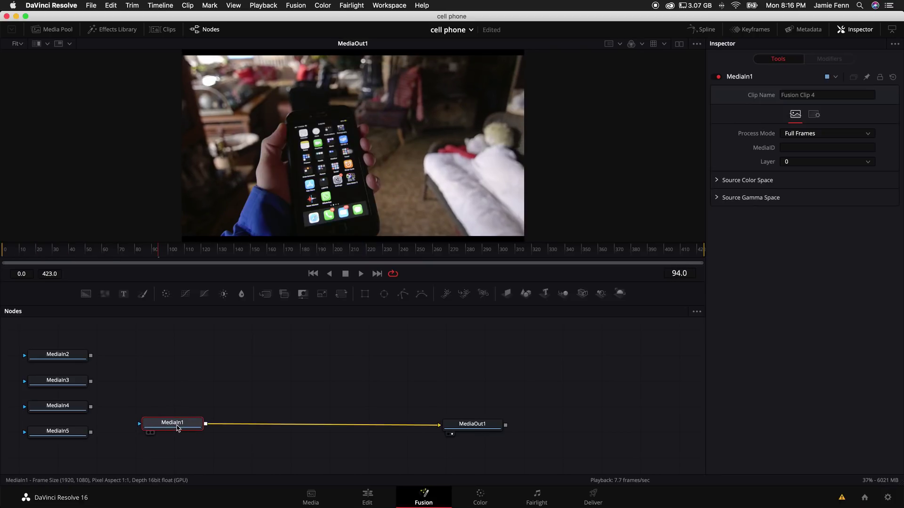
Insert a Planar Tracker node after MediaIn1 via the 'plan' tool search
{"action": "key", "text": "shift+space"}
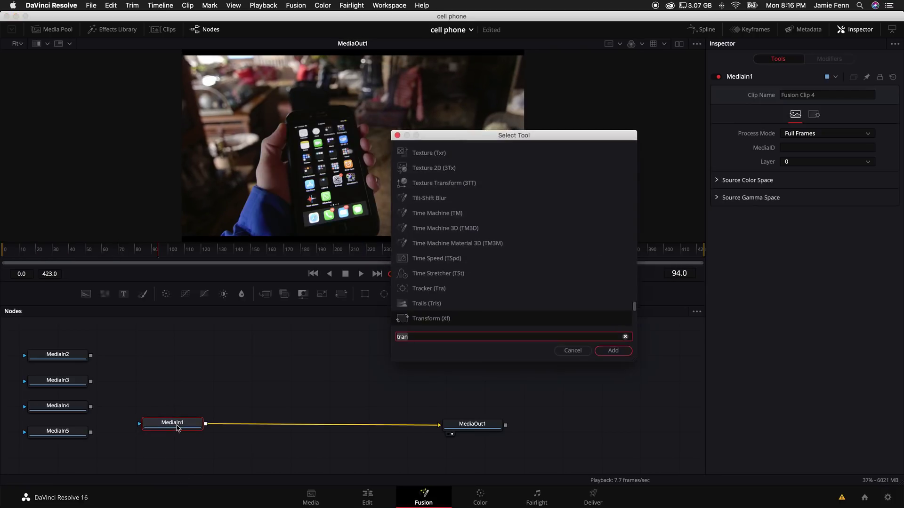
{"action": "type", "text": "plan"}
{"action": "key", "text": "Return"}
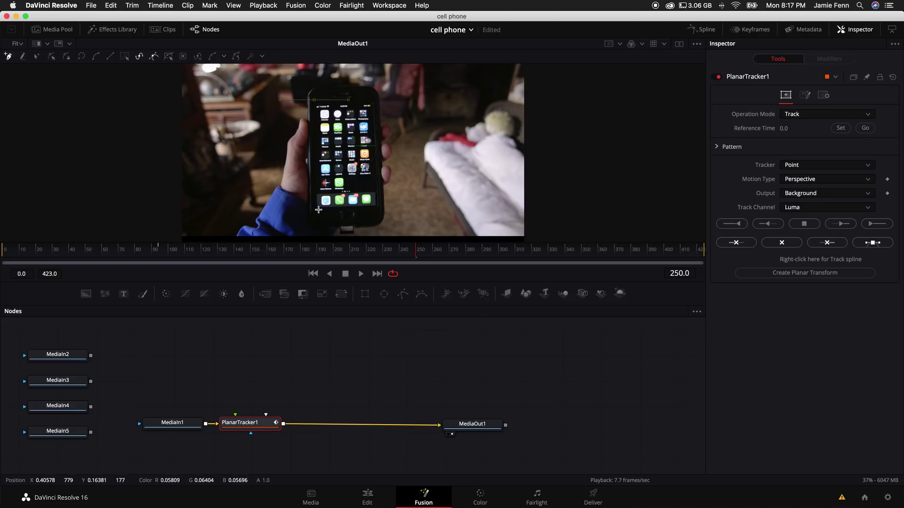
Outline the phone screen and track it with Hybrid Point/Area forward and backward
{"action": "left_click", "coordinate": [375, 209]}
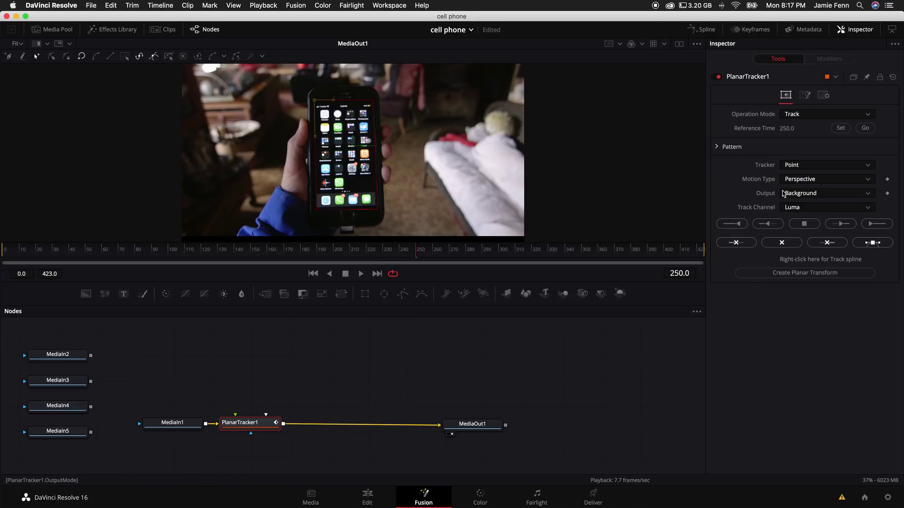
{"action": "left_click", "coordinate": [813, 168]}
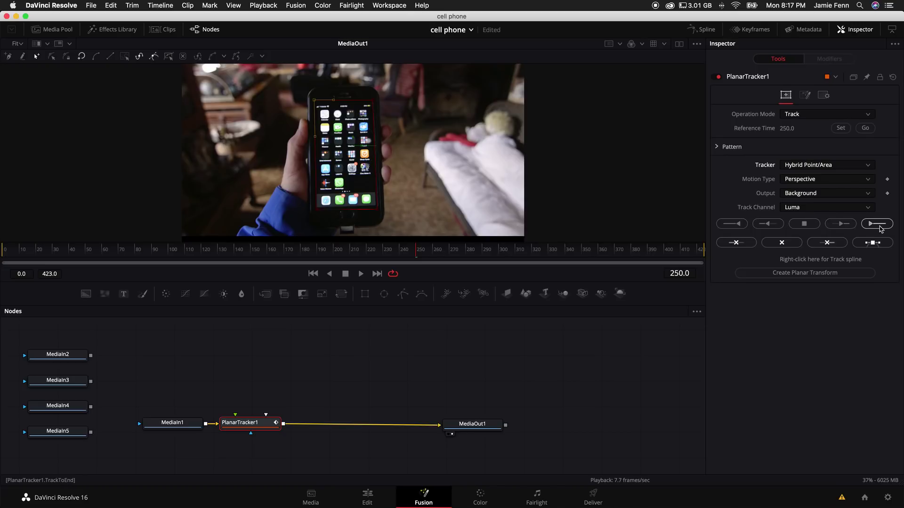
{"action": "left_click", "coordinate": [877, 224]}
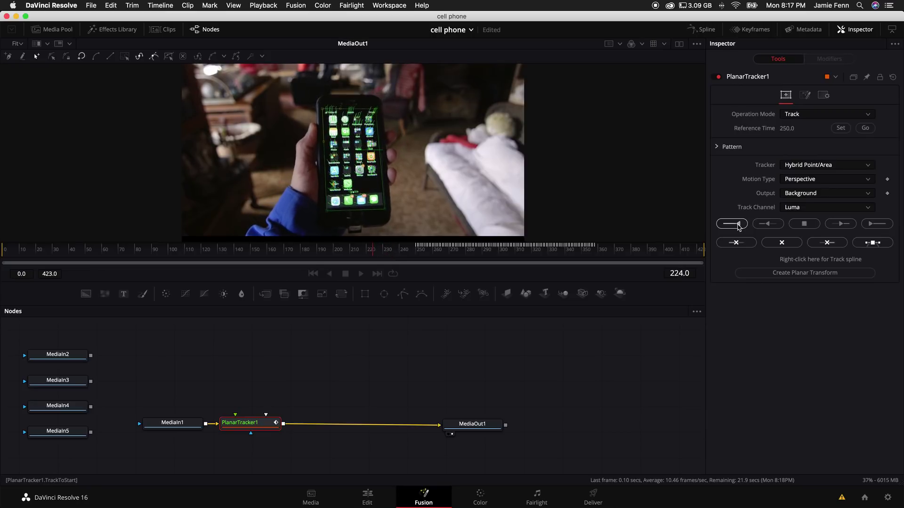
{"action": "left_click", "coordinate": [808, 227]}
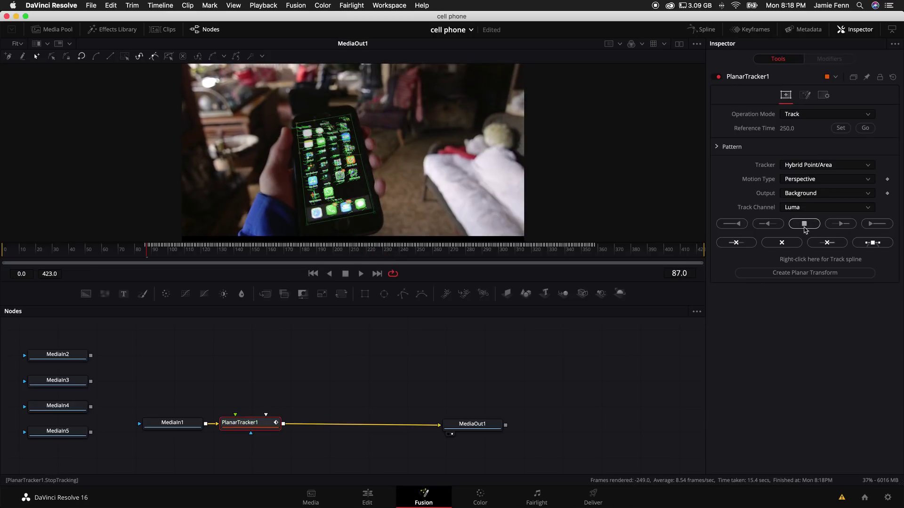
Create PlanarTransform1 from PlanarTracker1's phone screen track
{"action": "left_click_drag", "start_coordinate": [250, 422], "coordinate": [291, 422]}
{"action": "left_click", "coordinate": [809, 275]}
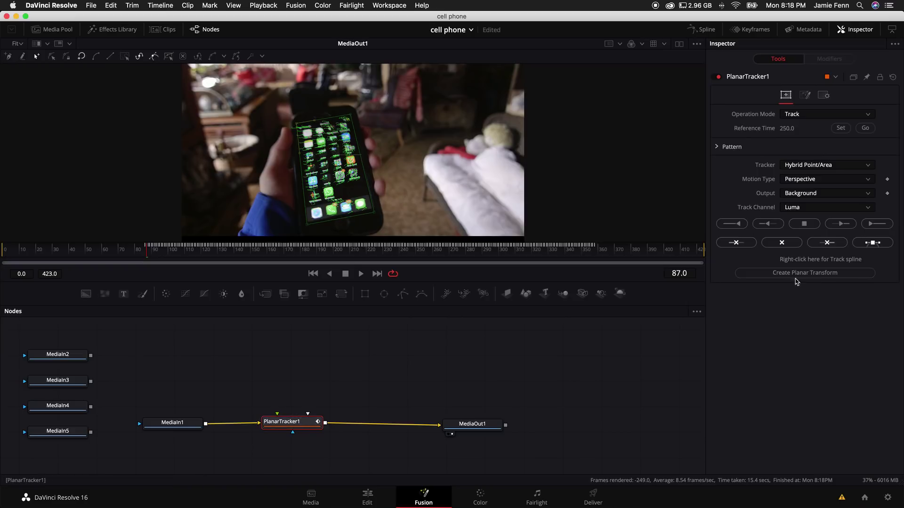
{"action": "left_click", "coordinate": [819, 273]}
{"action": "left_click", "coordinate": [809, 272]}
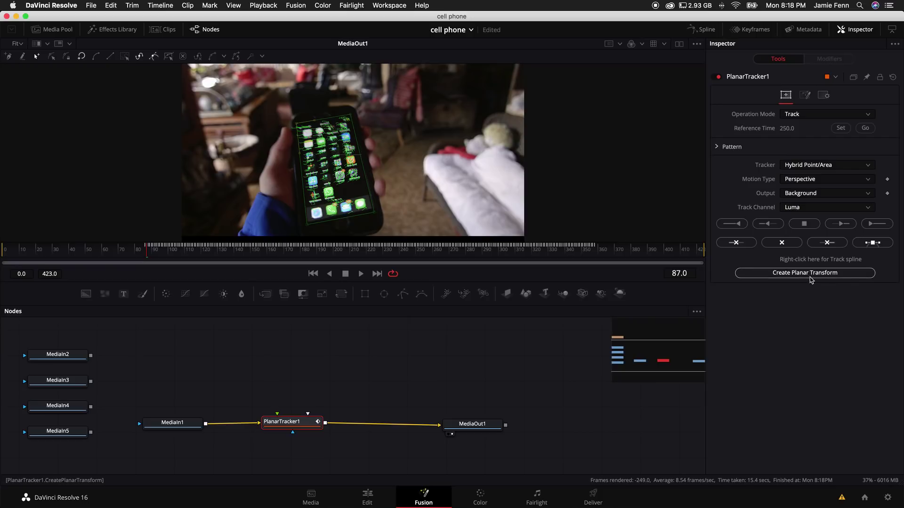
{"action": "scroll", "coordinate": [213, 409], "scroll_direction": "up", "scroll_amount": 3}
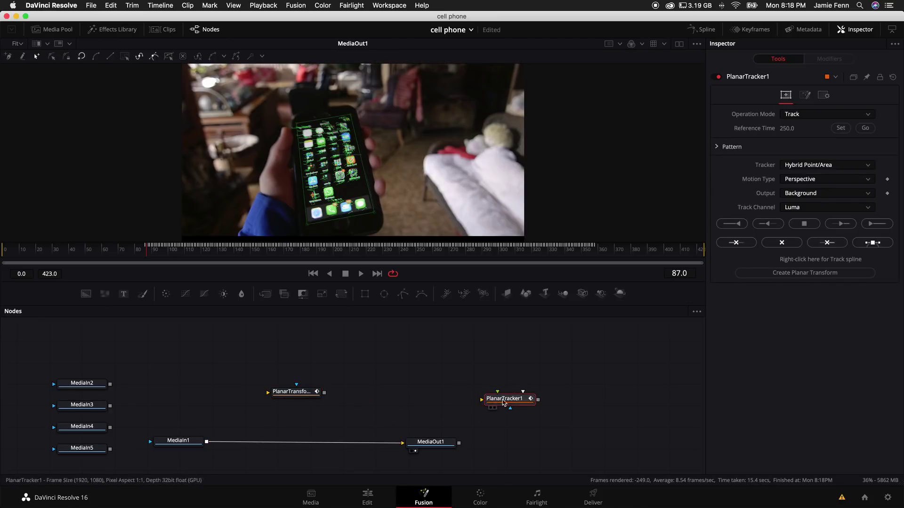
Move PlanarTracker1 out of the way and align MediaIn1 with MediaOut1
{"action": "left_click_drag", "start_coordinate": [429, 449], "coordinate": [571, 448]}
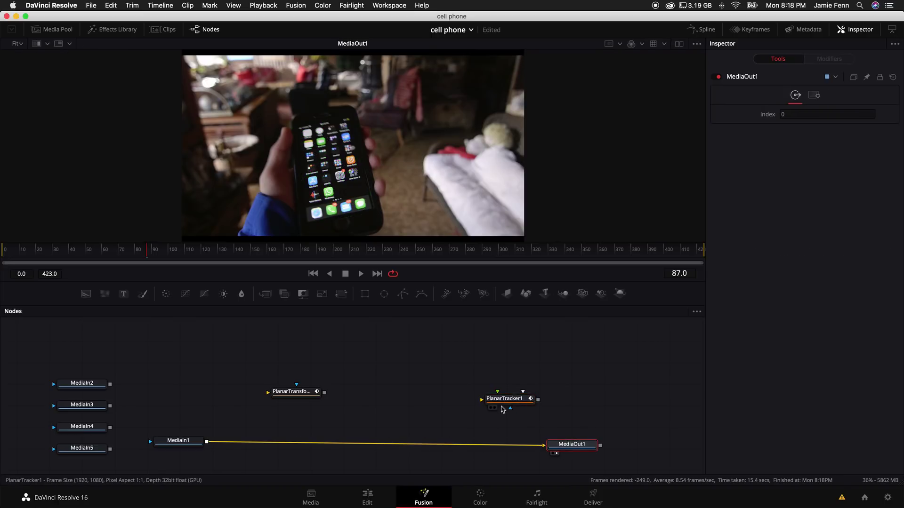
{"action": "left_click_drag", "start_coordinate": [506, 399], "coordinate": [617, 371]}
{"action": "left_click_drag", "start_coordinate": [178, 441], "coordinate": [177, 445]}
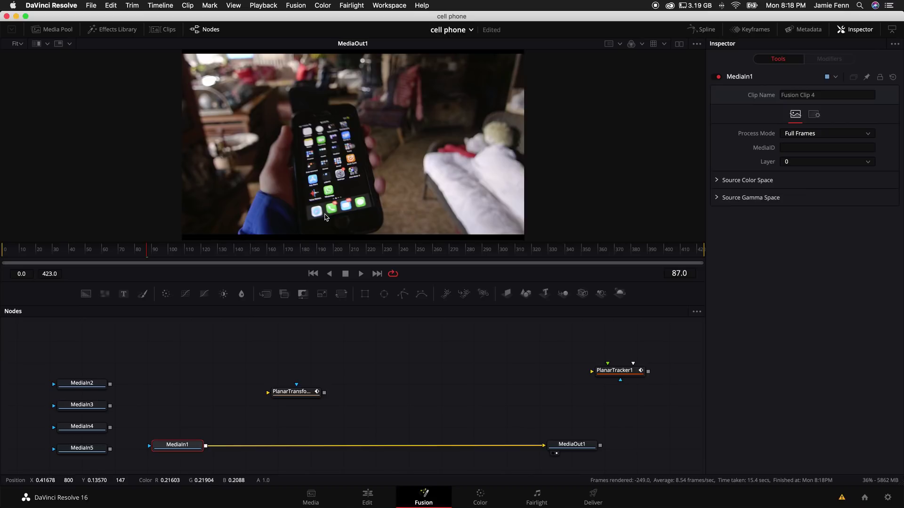
{"action": "left_click_drag", "start_coordinate": [190, 447], "coordinate": [192, 448]}
Add a Merge node after MediaIn1 via the 'mer' tool search
{"action": "key", "text": "shift+space"}
{"action": "type", "text": "plan"}
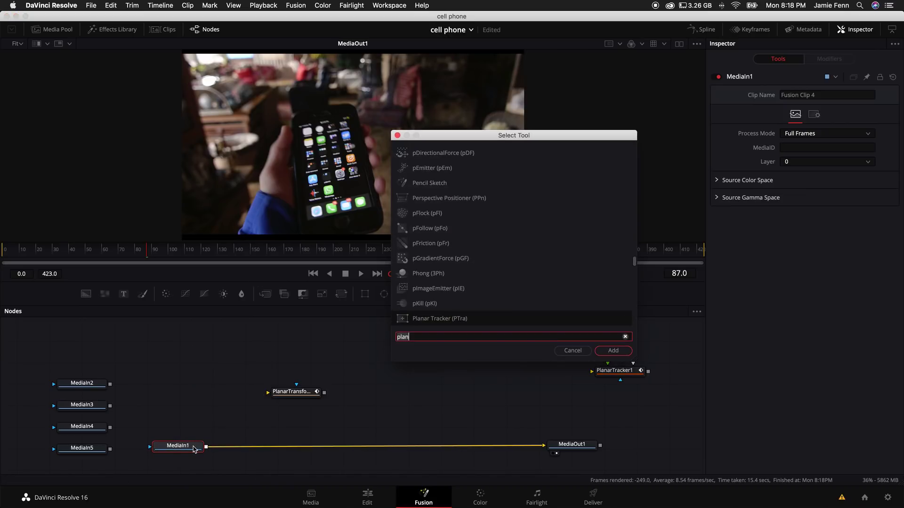
{"action": "key", "text": "BackSpace"}
{"action": "key", "text": "BackSpace"}
{"action": "key", "text": "BackSpace"}
{"action": "key", "text": "BackSpace"}
{"action": "type", "text": "mer"}
{"action": "key", "text": "Return"}
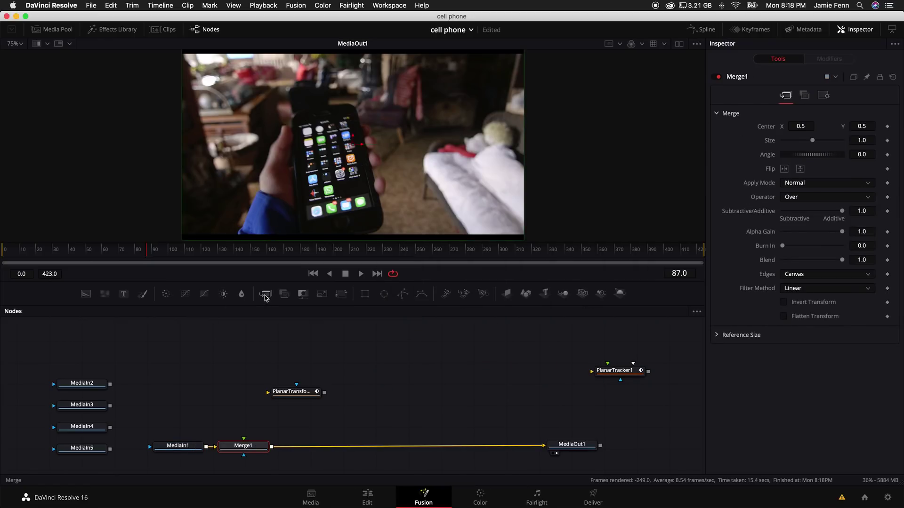
{"action": "left_click_drag", "start_coordinate": [200, 447], "coordinate": [192, 450]}
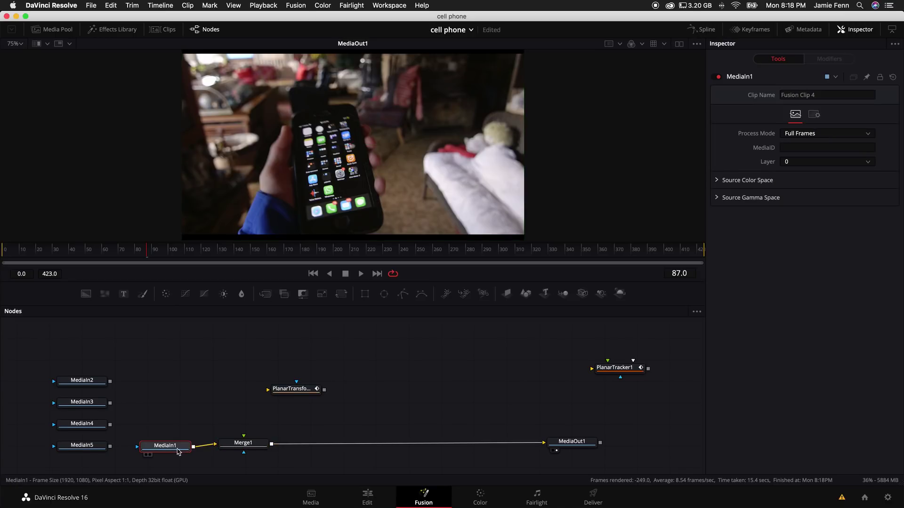
{"action": "left_click_drag", "start_coordinate": [178, 452], "coordinate": [182, 451]}
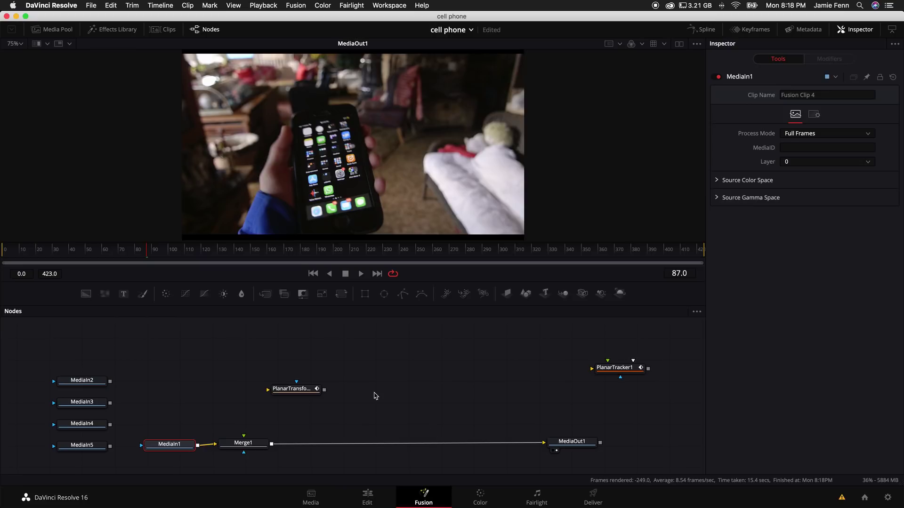
Feed MediaIn5 through PlanarTransform1 into Merge1's foreground and preview playback
{"action": "right_click", "coordinate": [384, 381]}
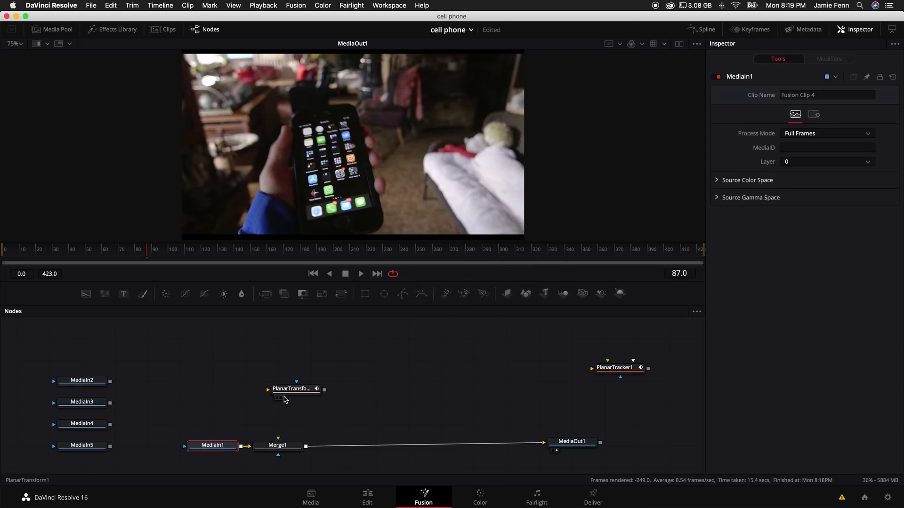
{"action": "left_click_drag", "start_coordinate": [292, 389], "coordinate": [278, 438]}
{"action": "left_click_drag", "start_coordinate": [81, 380], "coordinate": [82, 359]}
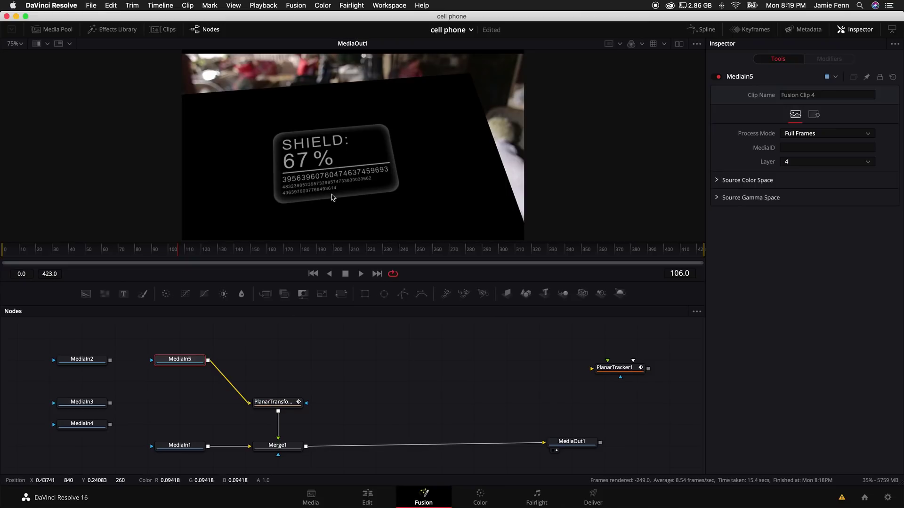
{"action": "scroll", "coordinate": [334, 198], "scroll_direction": "down", "scroll_amount": 2}
{"action": "key", "text": "space"}
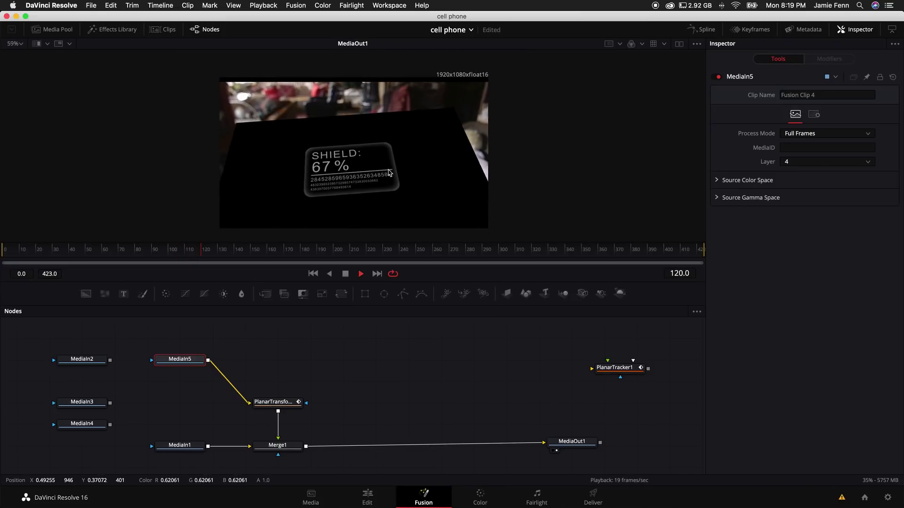
{"action": "key", "text": "space"}
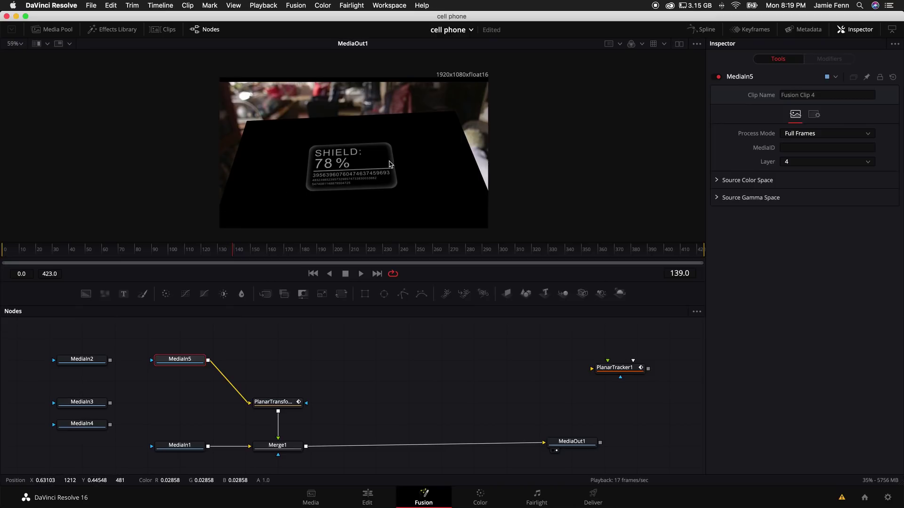
Place MediaIn5 above the planar transform and set Merge1's Apply Mode to Screen
{"action": "left_click_drag", "start_coordinate": [184, 365], "coordinate": [283, 366]}
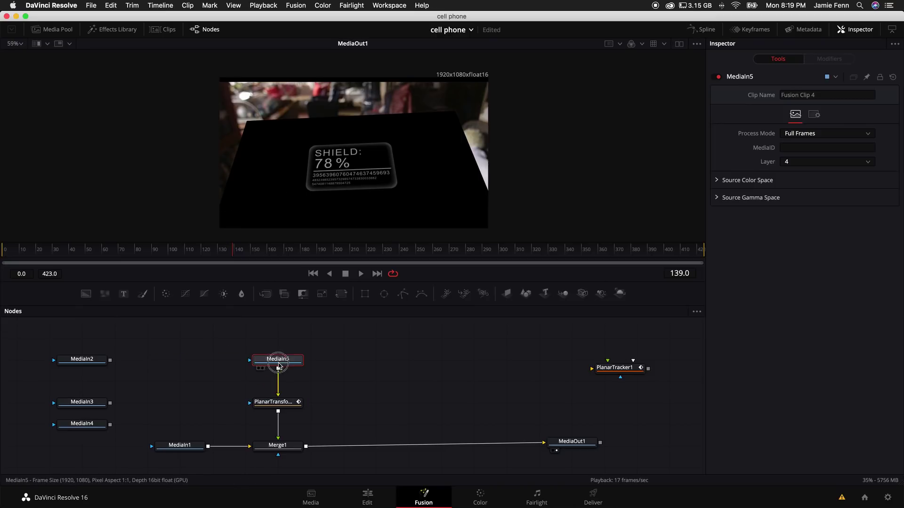
{"action": "left_click", "coordinate": [284, 448]}
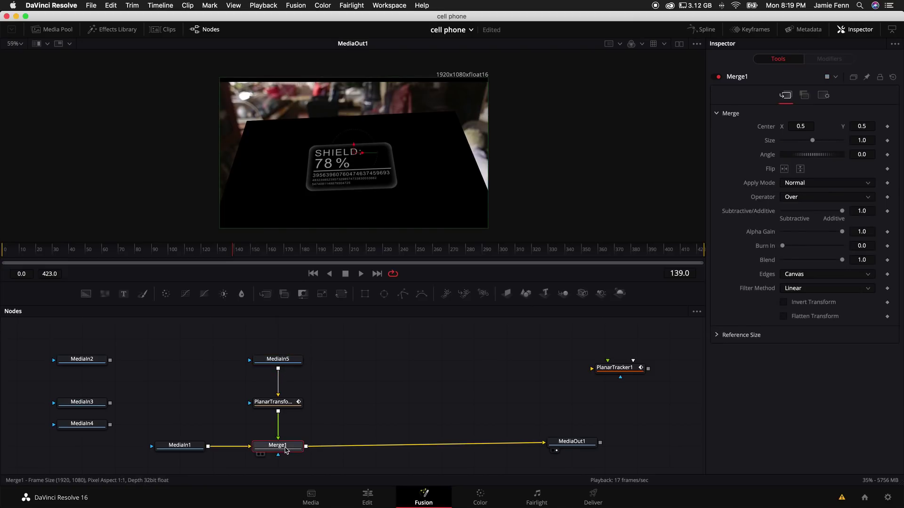
{"action": "left_click", "coordinate": [814, 184]}
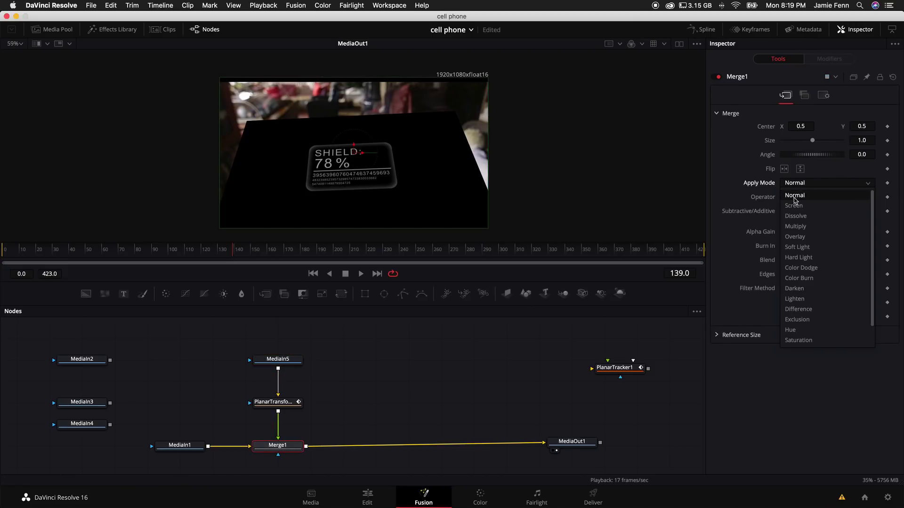
{"action": "left_click", "coordinate": [794, 205]}
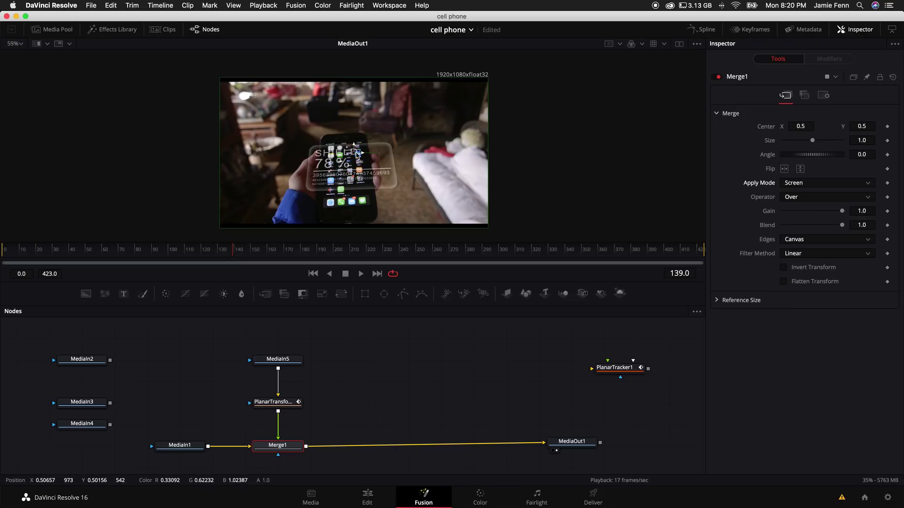
Add a Transform after MediaIn5 with Size 0.58, upper-right center and Angle 2.3
{"action": "left_click_drag", "start_coordinate": [290, 364], "coordinate": [291, 343]}
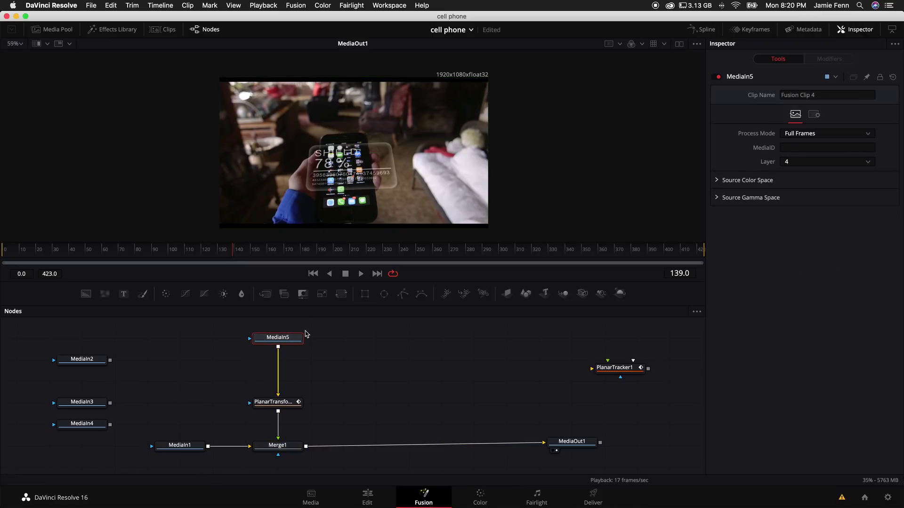
{"action": "key", "text": "shift+space"}
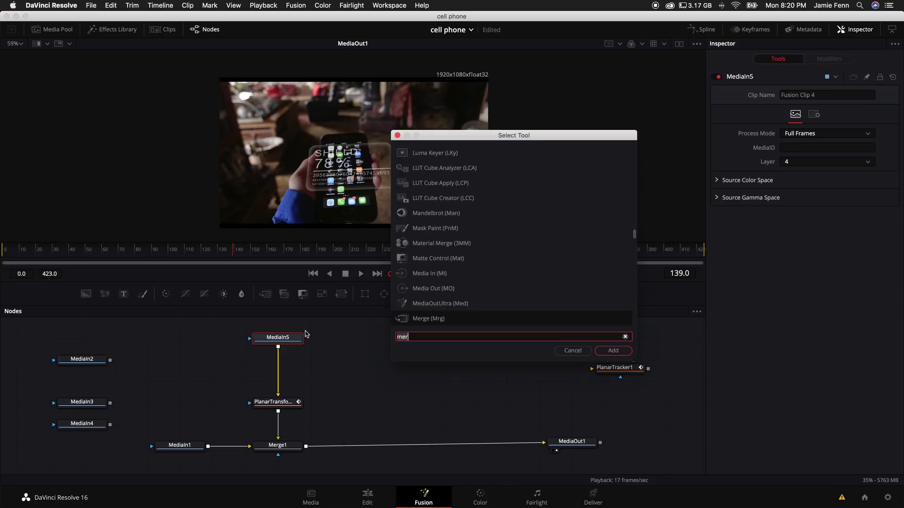
{"action": "type", "text": "tran"}
{"action": "key", "text": "Return"}
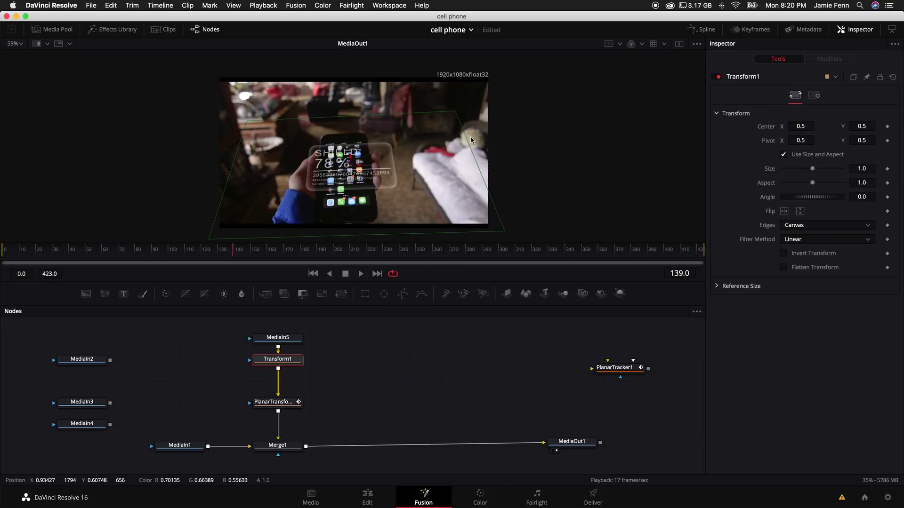
{"action": "left_click_drag", "start_coordinate": [813, 170], "coordinate": [799, 169]}
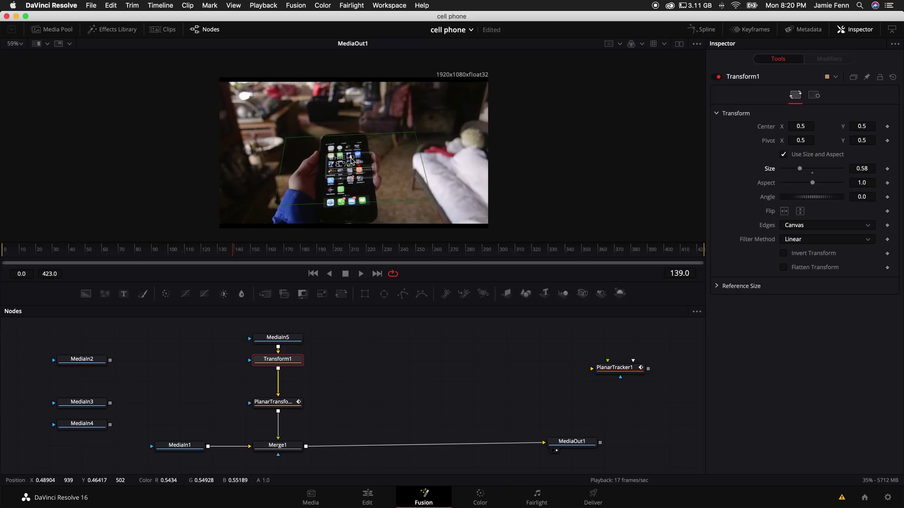
{"action": "left_click_drag", "start_coordinate": [352, 167], "coordinate": [395, 145]}
{"action": "scroll", "coordinate": [376, 155], "scroll_direction": "up", "scroll_amount": 5}
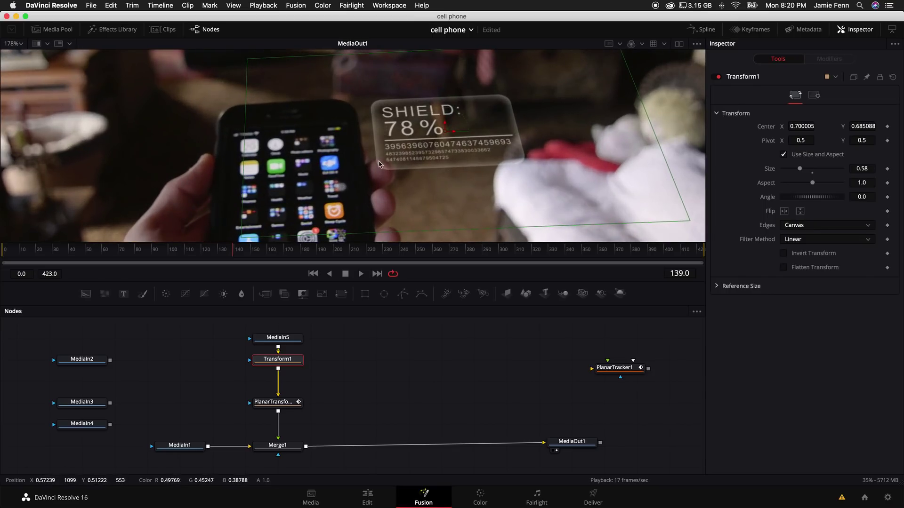
{"action": "left_click_drag", "start_coordinate": [860, 197], "coordinate": [872, 196]}
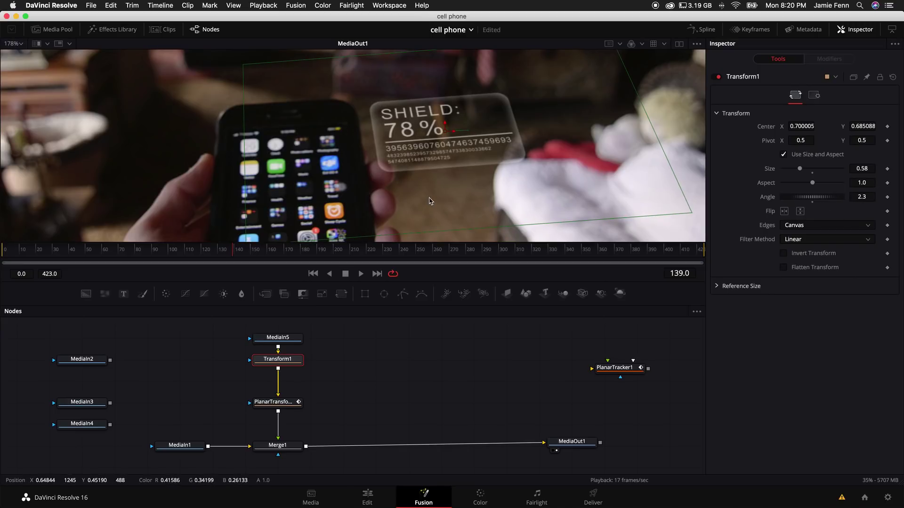
{"action": "scroll", "coordinate": [428, 203], "scroll_direction": "down", "scroll_amount": 5}
Play back the composite from an earlier frame to review the placed SHIELD graphic
{"action": "left_click_drag", "start_coordinate": [229, 252], "coordinate": [122, 256]}
{"action": "key", "text": "space"}
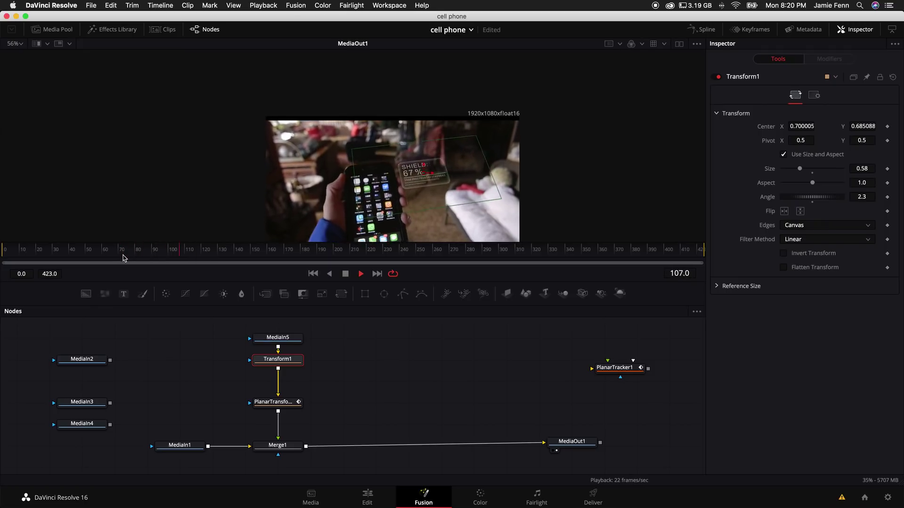
{"action": "left_click", "coordinate": [146, 251]}
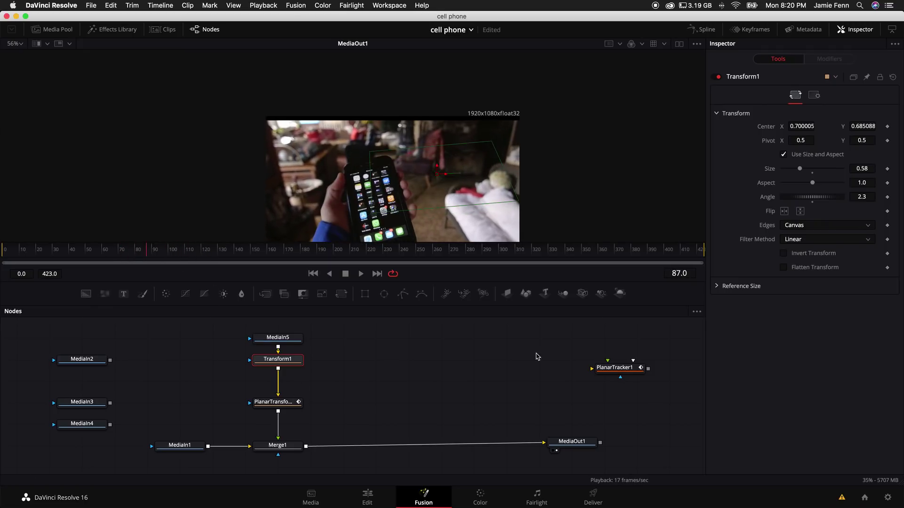
{"action": "left_click", "coordinate": [569, 441]}
{"action": "key", "text": "space"}
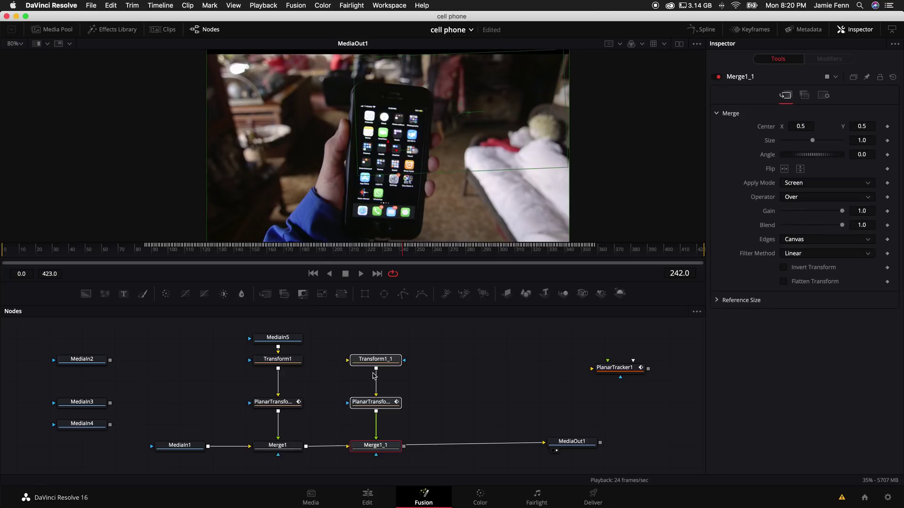
Insert the copied Transform, PlanarTransform and Merge chain before MediaOut1 and preview from frame 150
{"action": "left_click_drag", "start_coordinate": [354, 453], "coordinate": [383, 448]}
{"action": "left_click_drag", "start_coordinate": [83, 420], "coordinate": [378, 374]}
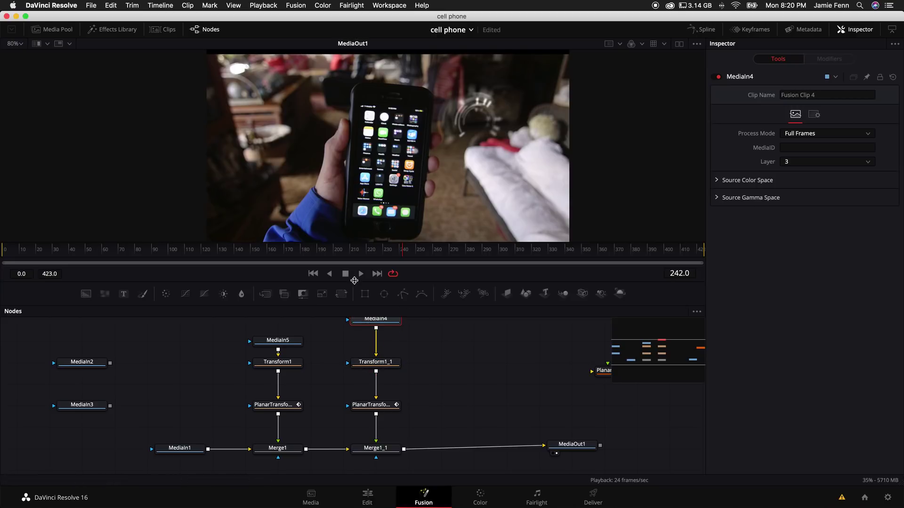
{"action": "left_click", "coordinate": [258, 254]}
{"action": "key", "text": "space"}
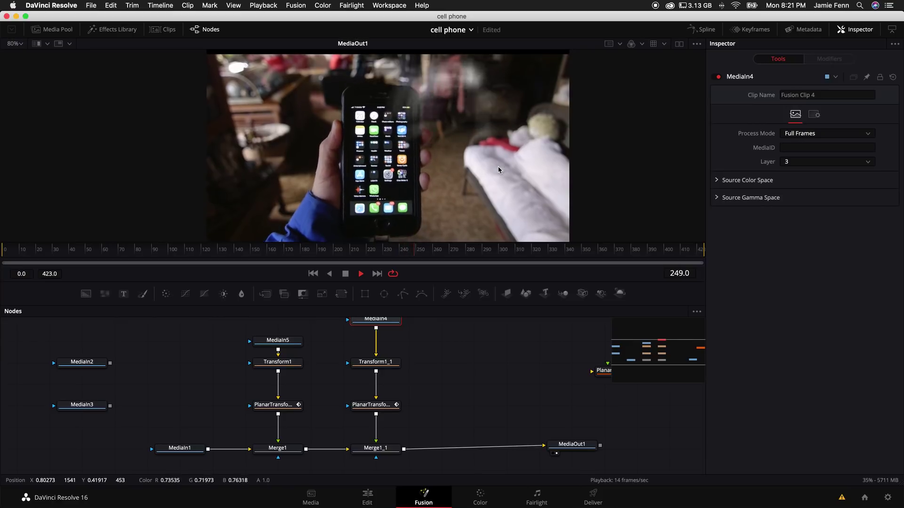
{"action": "key", "text": "space"}
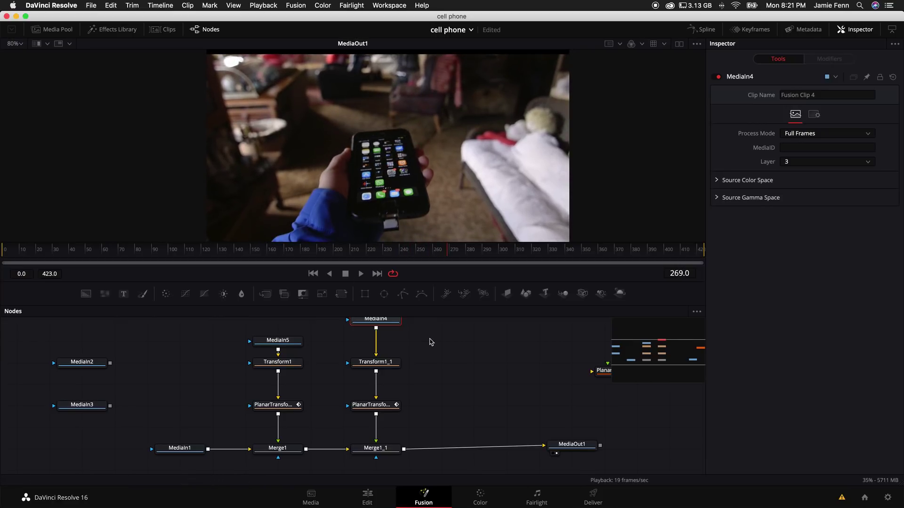
Paste a third transform-merge chain fed by MediaIn3 and move its graphic left of the phone
{"action": "left_click_drag", "start_coordinate": [417, 357], "coordinate": [350, 464]}
{"action": "key", "text": "ctrl+c"}
{"action": "key", "text": "ctrl+v"}
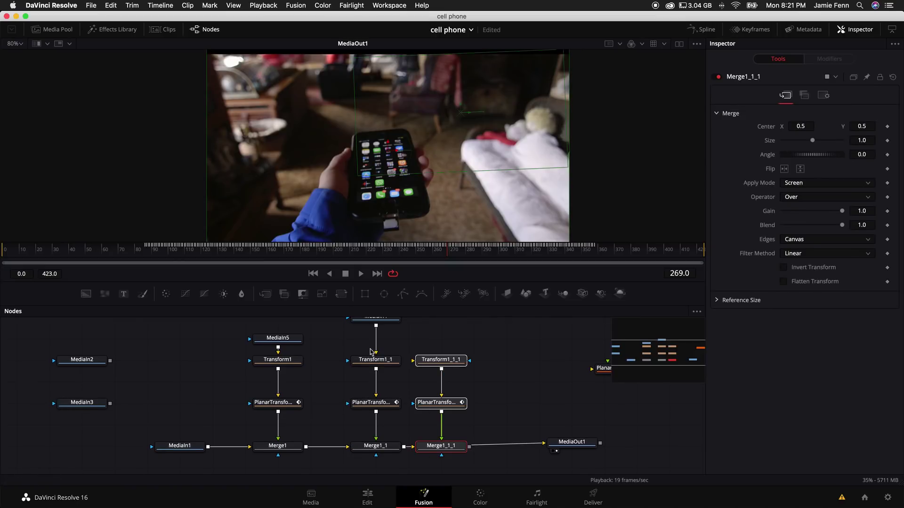
{"action": "left_click_drag", "start_coordinate": [450, 453], "coordinate": [483, 447]}
{"action": "left_click_drag", "start_coordinate": [81, 402], "coordinate": [476, 385]}
{"action": "left_click", "coordinate": [479, 389]}
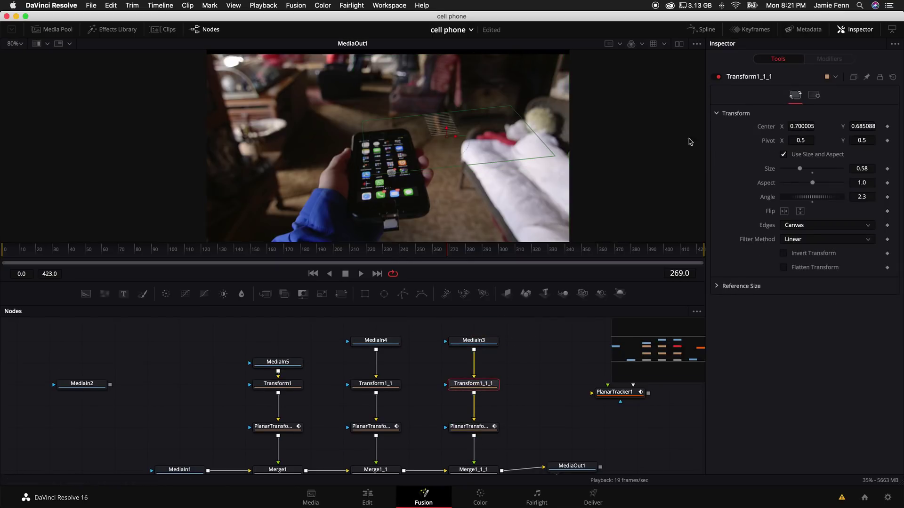
{"action": "left_click_drag", "start_coordinate": [449, 138], "coordinate": [324, 167]}
{"action": "key", "text": "space"}
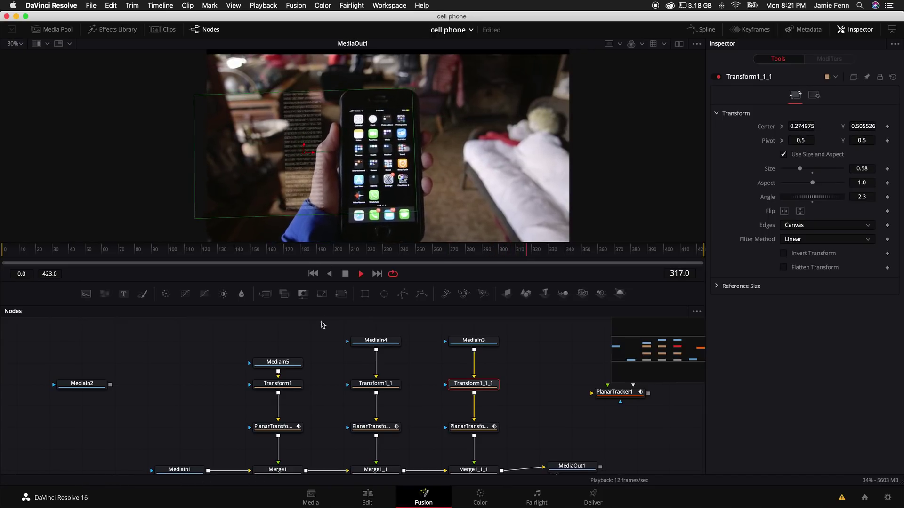
{"action": "key", "text": "space"}
Shift MediaOut1 right, bring MediaIn2 up, and paste a fourth chain copy beside it
{"action": "scroll", "coordinate": [500, 379], "scroll_direction": "down", "scroll_amount": 2}
{"action": "left_click_drag", "start_coordinate": [545, 447], "coordinate": [600, 449]}
{"action": "left_click_drag", "start_coordinate": [143, 382], "coordinate": [535, 346]}
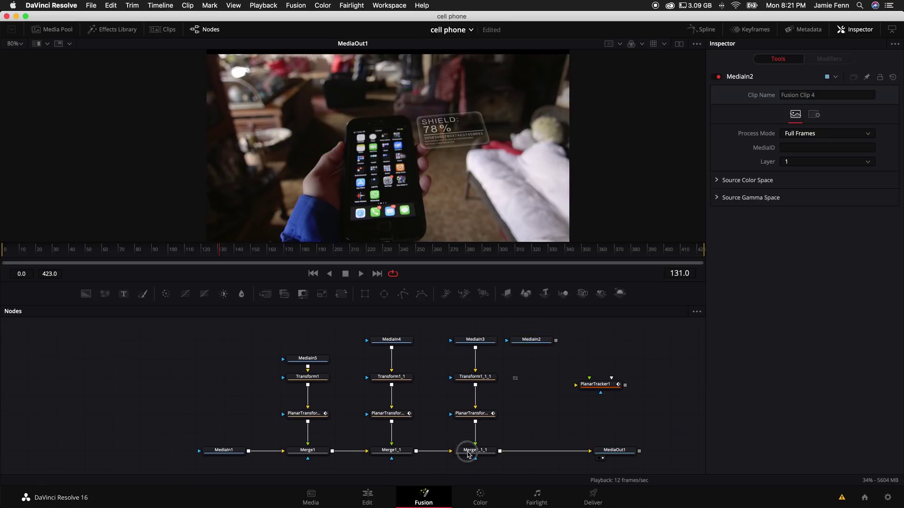
{"action": "key", "text": "ctrl+v"}
{"action": "left_click_drag", "start_coordinate": [480, 440], "coordinate": [537, 440]}
{"action": "left_click_drag", "start_coordinate": [556, 329], "coordinate": [530, 368]}
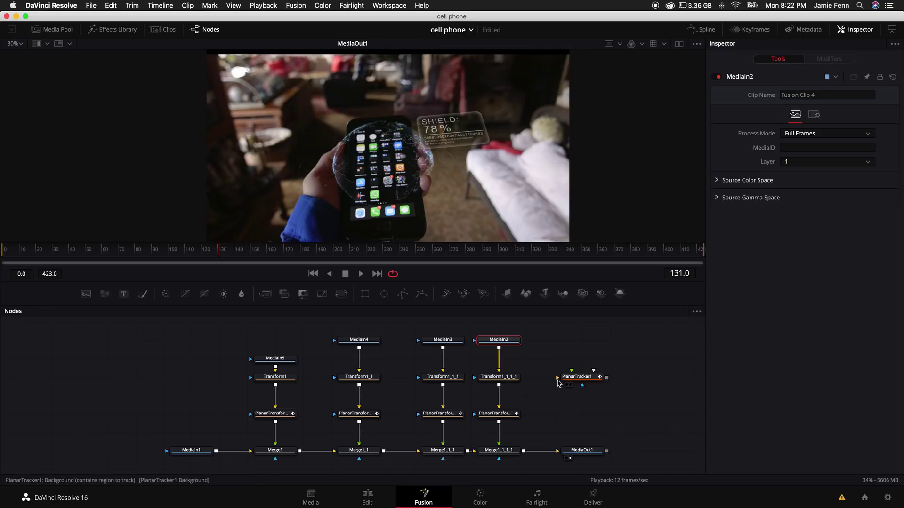
Wire PlanarTracker1 in before MediaOut1 and show its track settings in the Inspector
{"action": "left_click_drag", "start_coordinate": [560, 378], "coordinate": [610, 381]}
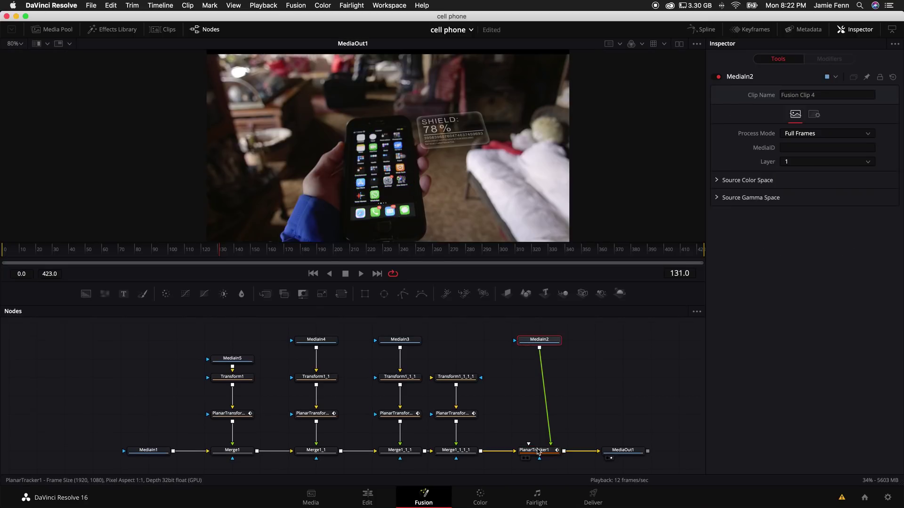
{"action": "left_click", "coordinate": [540, 450]}
{"action": "scroll", "coordinate": [379, 179], "scroll_direction": "up", "scroll_amount": 2}
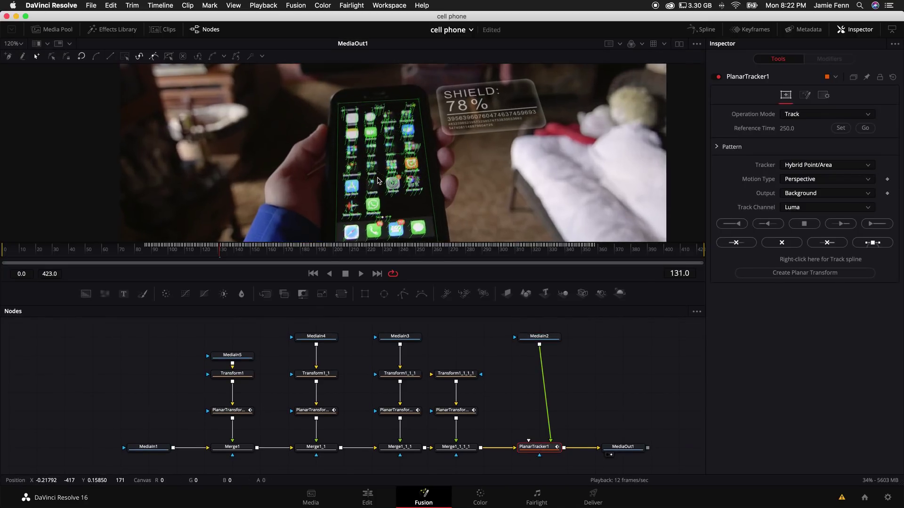
{"action": "scroll", "coordinate": [379, 179], "scroll_direction": "down", "scroll_amount": 2}
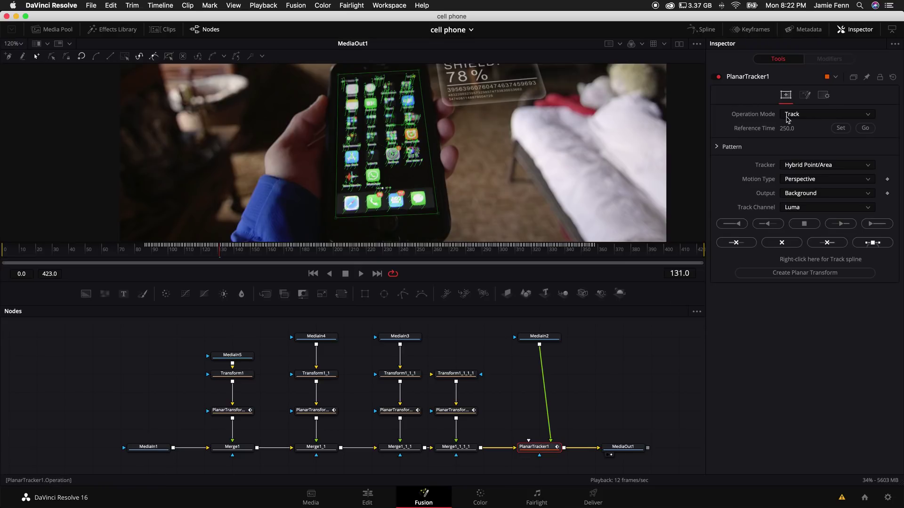
Switch PlanarTracker1 to Corner Pin and drag all four corners onto the phone screen corners
{"action": "left_click", "coordinate": [803, 117]}
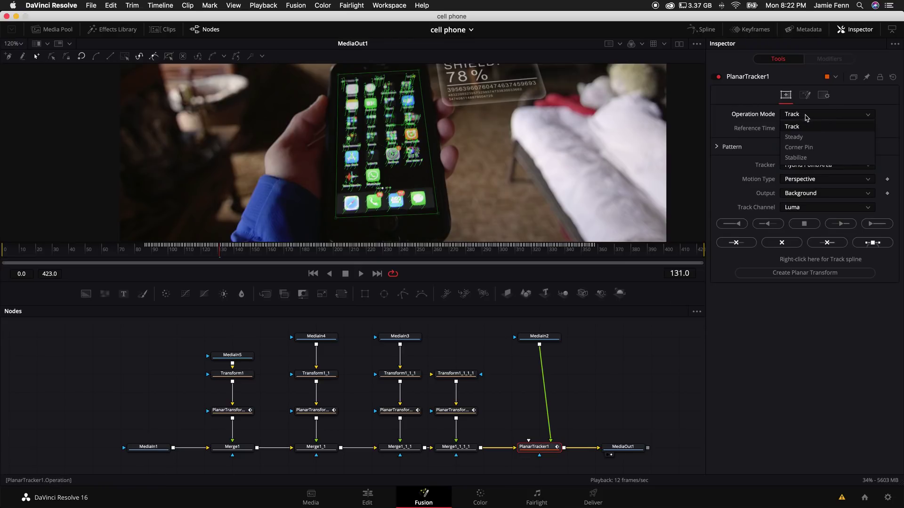
{"action": "left_click", "coordinate": [803, 147]}
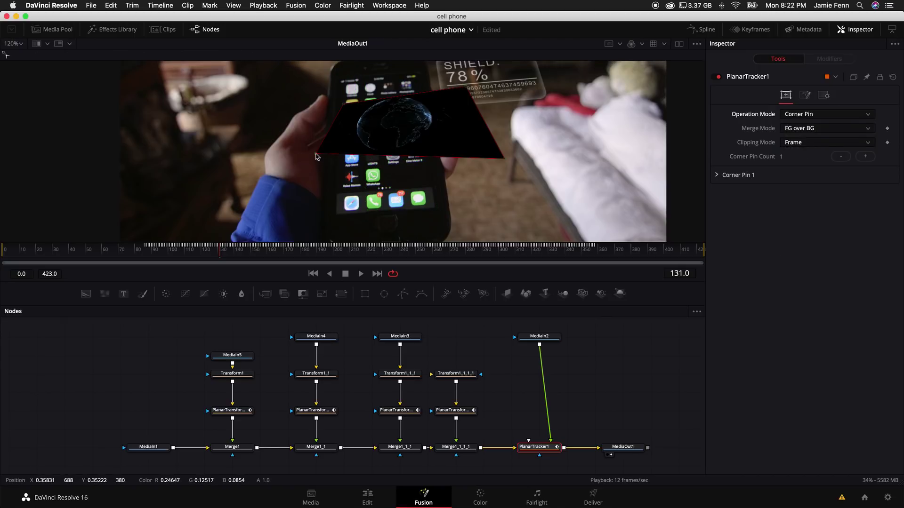
{"action": "left_click_drag", "start_coordinate": [316, 156], "coordinate": [335, 218]}
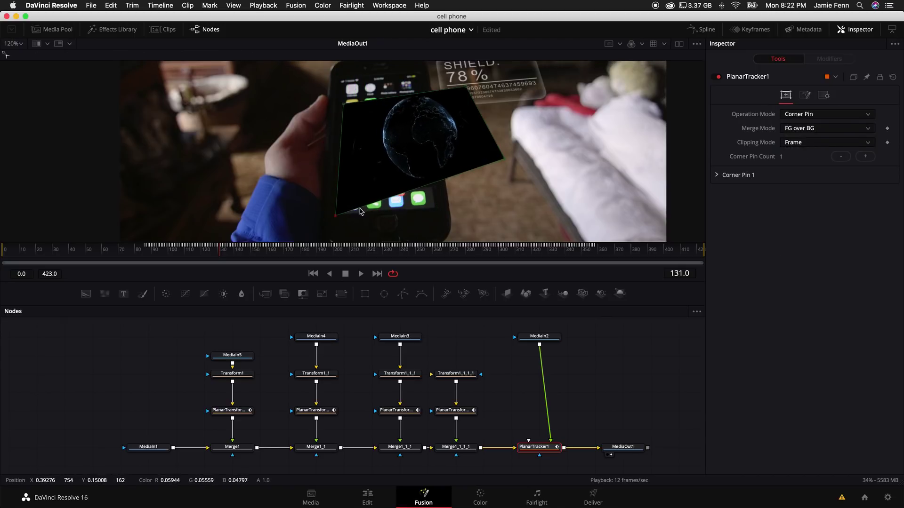
{"action": "left_click_drag", "start_coordinate": [505, 162], "coordinate": [438, 212]}
{"action": "left_click_drag", "start_coordinate": [454, 87], "coordinate": [419, 74]}
{"action": "left_click_drag", "start_coordinate": [344, 104], "coordinate": [340, 76]}
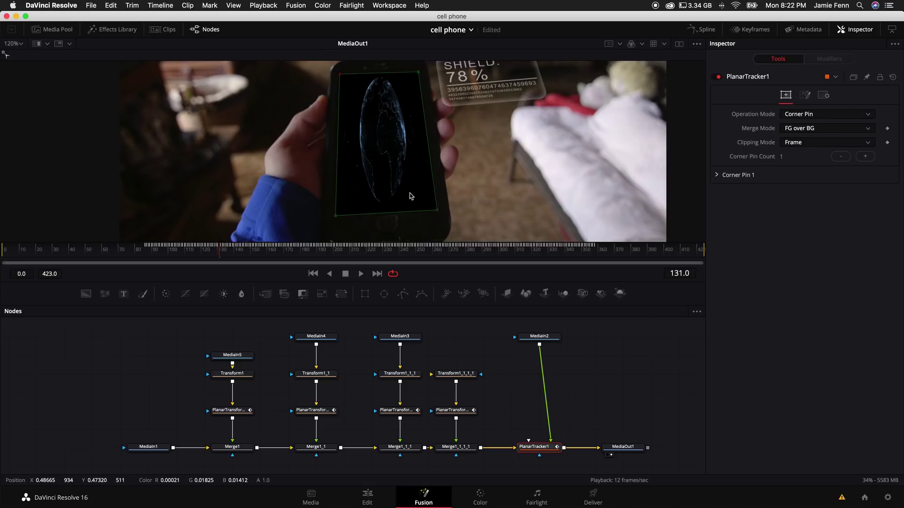
{"action": "scroll", "coordinate": [411, 203], "scroll_direction": "down", "scroll_amount": 3}
{"action": "scroll", "coordinate": [411, 203], "scroll_direction": "up", "scroll_amount": 3}
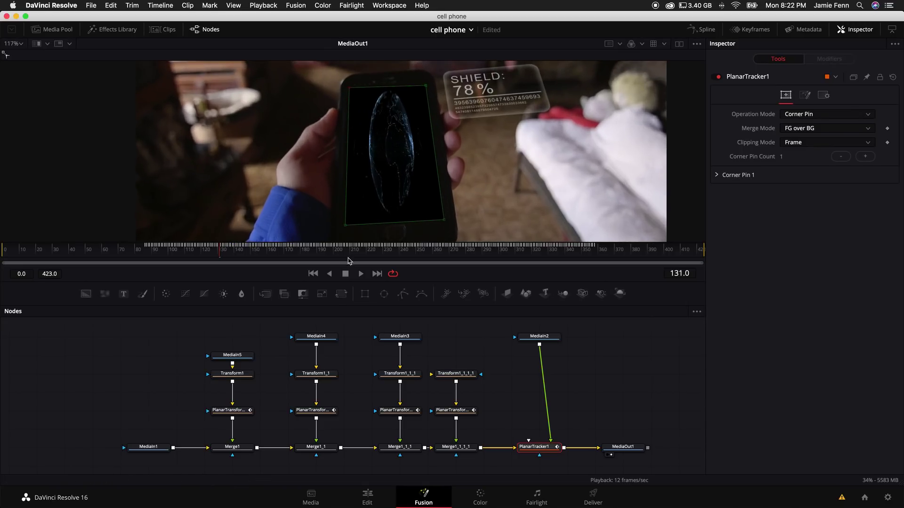
Add a Crop1 node below the earth clip's MediaIn2
{"action": "left_click", "coordinate": [546, 337]}
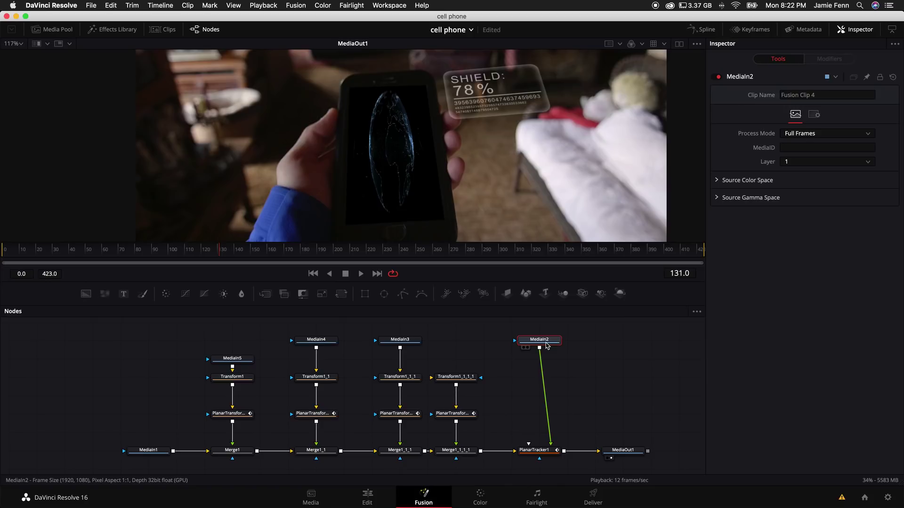
{"action": "key", "text": "shift+space"}
{"action": "type", "text": "tran"}
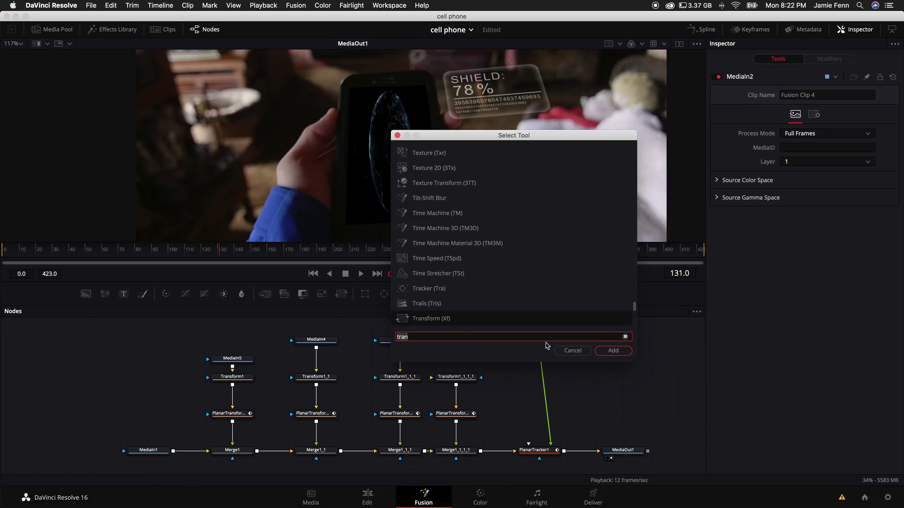
{"action": "key", "text": "BackSpace"}
{"action": "key", "text": "BackSpace"}
{"action": "key", "text": "BackSpace"}
{"action": "key", "text": "BackSpace"}
{"action": "type", "text": "crop"}
{"action": "key", "text": "Return"}
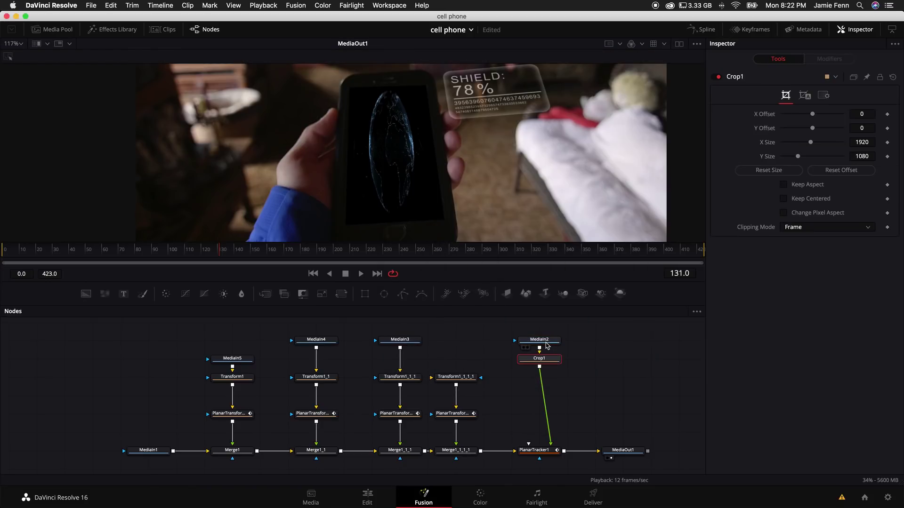
{"action": "left_click_drag", "start_coordinate": [545, 356], "coordinate": [545, 374]}
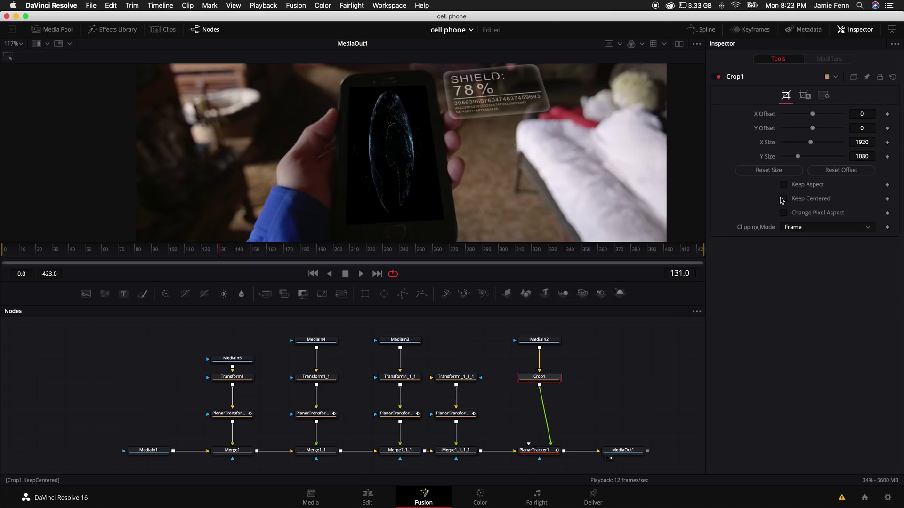
Enable Keep Centered, narrow X Size to 581, and replay earlier frames to check the fit
{"action": "left_click", "coordinate": [783, 200]}
{"action": "left_click_drag", "start_coordinate": [810, 143], "coordinate": [794, 147]}
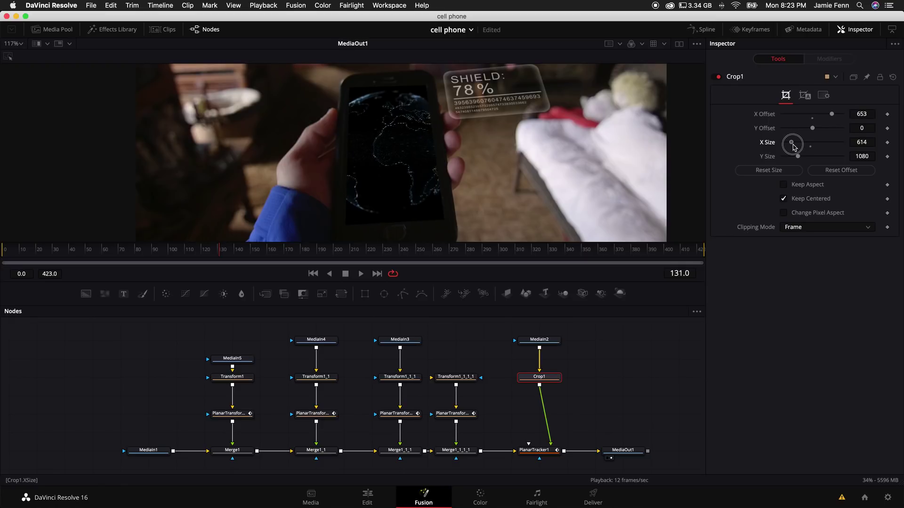
{"action": "key", "text": "space"}
{"action": "scroll", "coordinate": [395, 151], "scroll_direction": "up", "scroll_amount": 1}
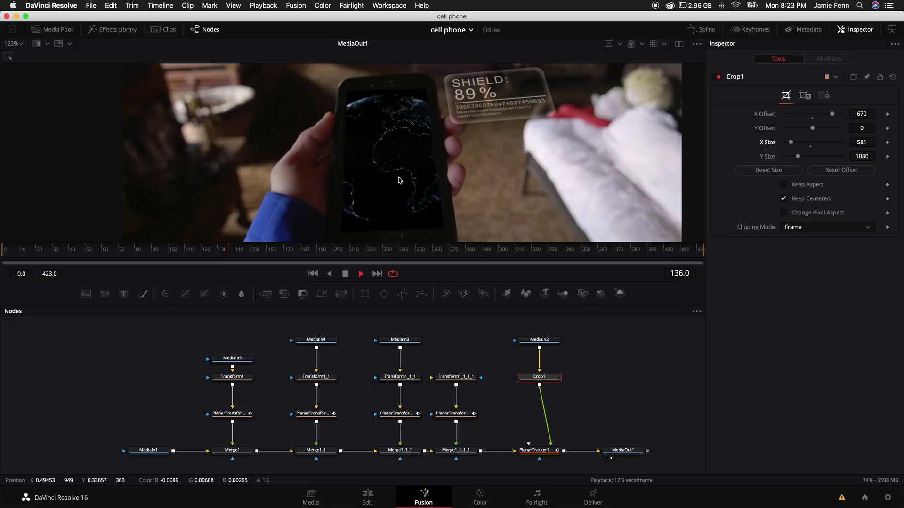
{"action": "left_click_drag", "start_coordinate": [232, 249], "coordinate": [148, 250]}
{"action": "key", "text": "space"}
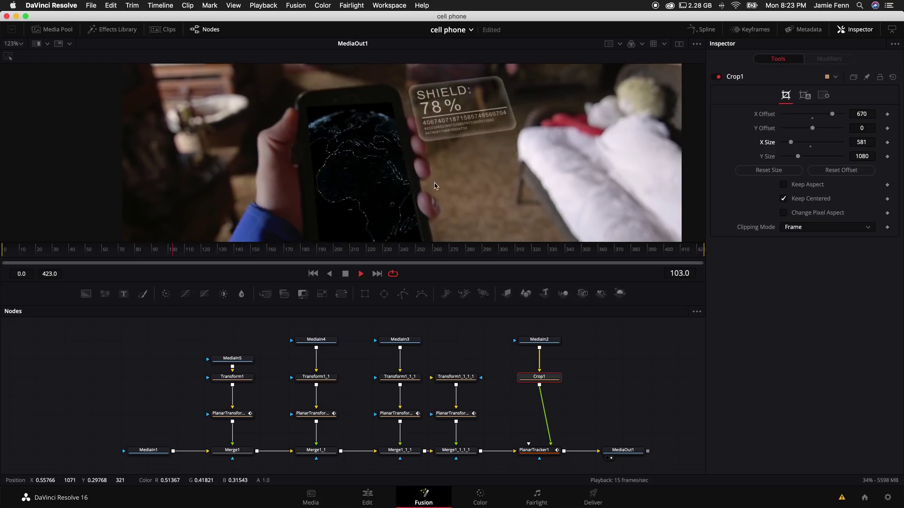
Scroll the Nodes panel down and select the MediaIn5 node
{"action": "scroll", "coordinate": [429, 192], "scroll_direction": "down", "scroll_amount": 1}
{"action": "scroll", "coordinate": [429, 192], "scroll_direction": "down", "scroll_amount": 3}
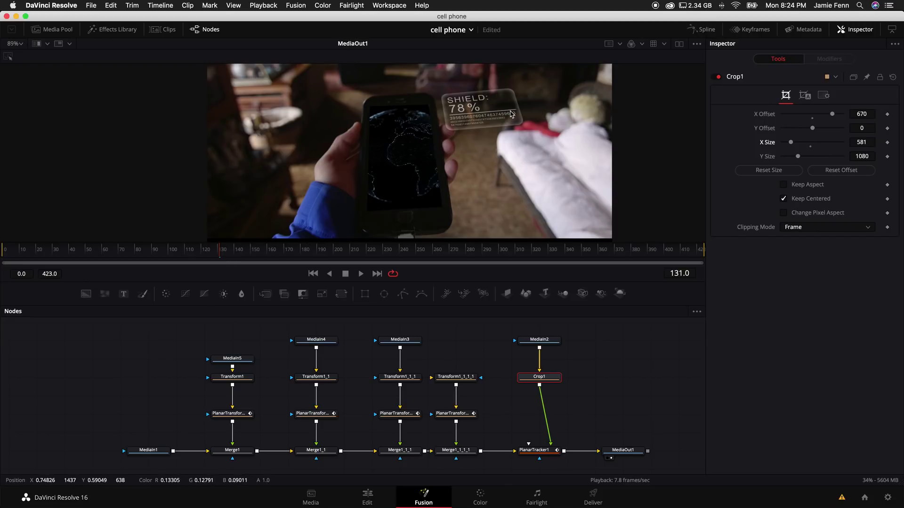
{"action": "left_click", "coordinate": [232, 357]}
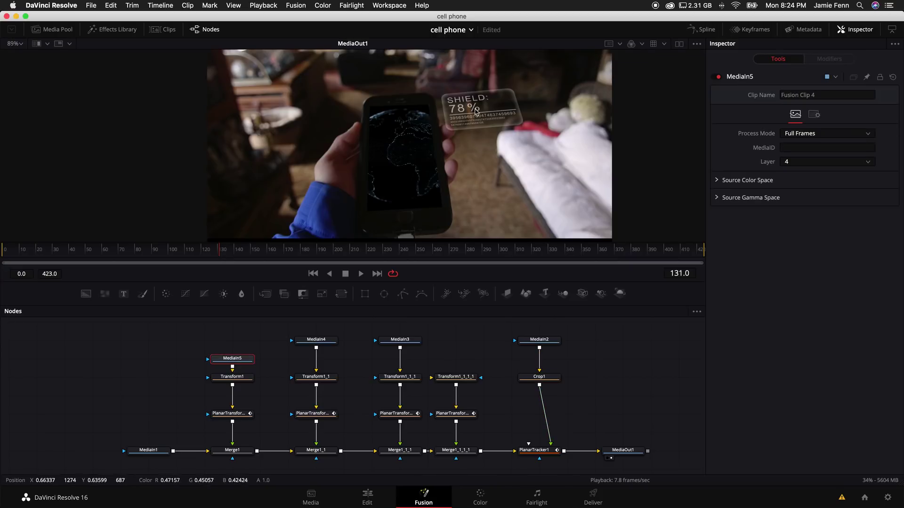
Add a Color Corrector after MediaIn5, tinting the SHIELD HUD blue (Tint -0.4241, Strength 1.0)
{"action": "left_click_drag", "start_coordinate": [228, 361], "coordinate": [233, 324]}
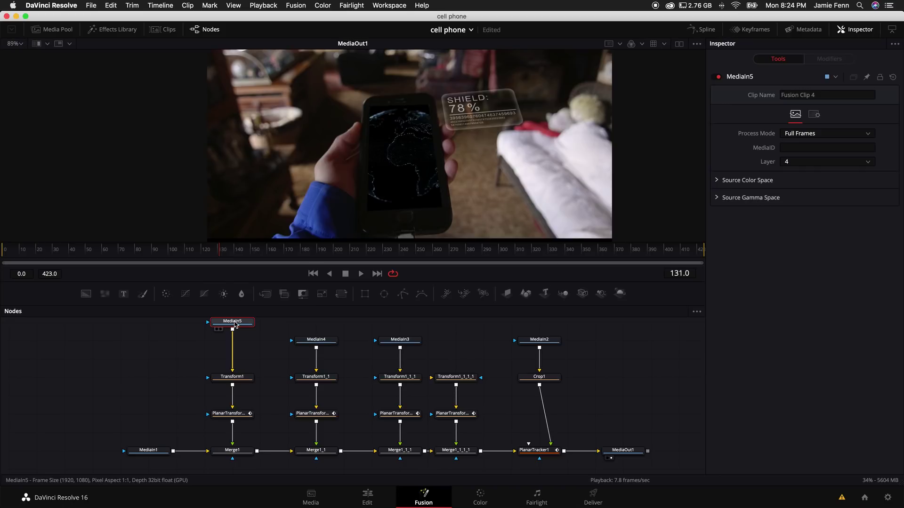
{"action": "key", "text": "shift+space"}
{"action": "type", "text": "col"}
{"action": "key", "text": "Down"}
{"action": "key", "text": "Return"}
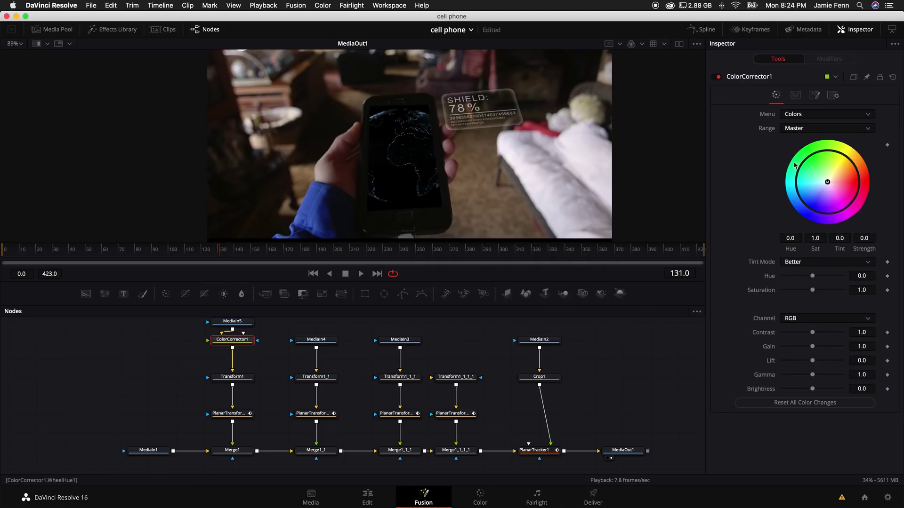
{"action": "left_click_drag", "start_coordinate": [826, 181], "coordinate": [772, 212]}
{"action": "key", "text": "space"}
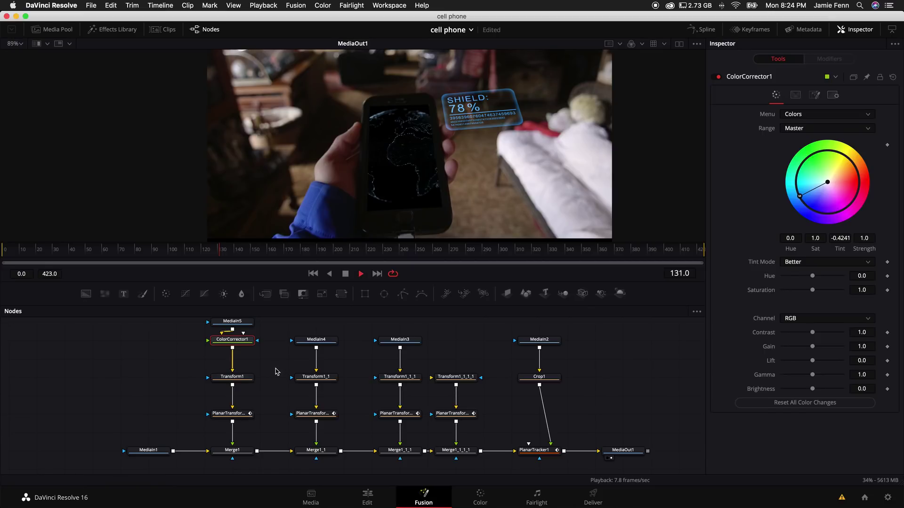
{"action": "scroll", "coordinate": [275, 371], "scroll_direction": "up", "scroll_amount": 1}
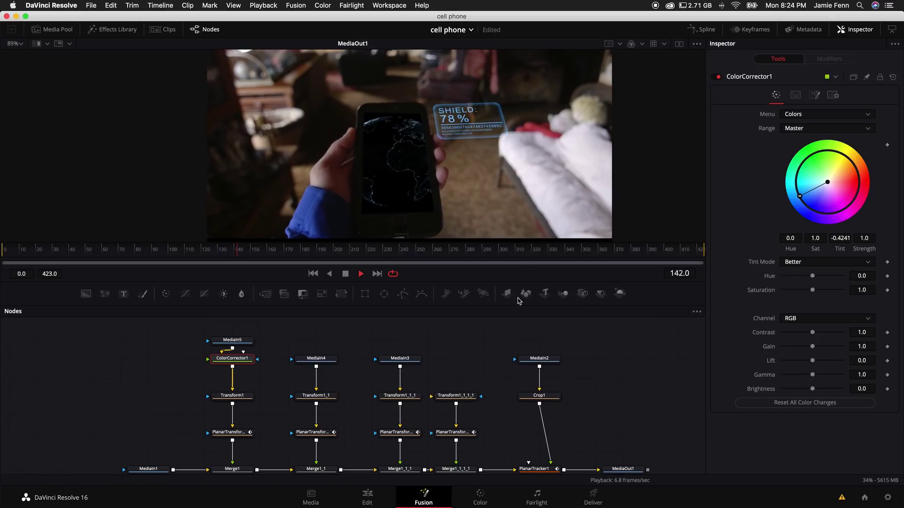
Review from frame 314, add ColorCorrector2 to the Transform1_1_1_1 branch, and check frame 226
{"action": "left_click", "coordinate": [522, 253]}
{"action": "key", "text": "space"}
{"action": "key", "text": "space"}
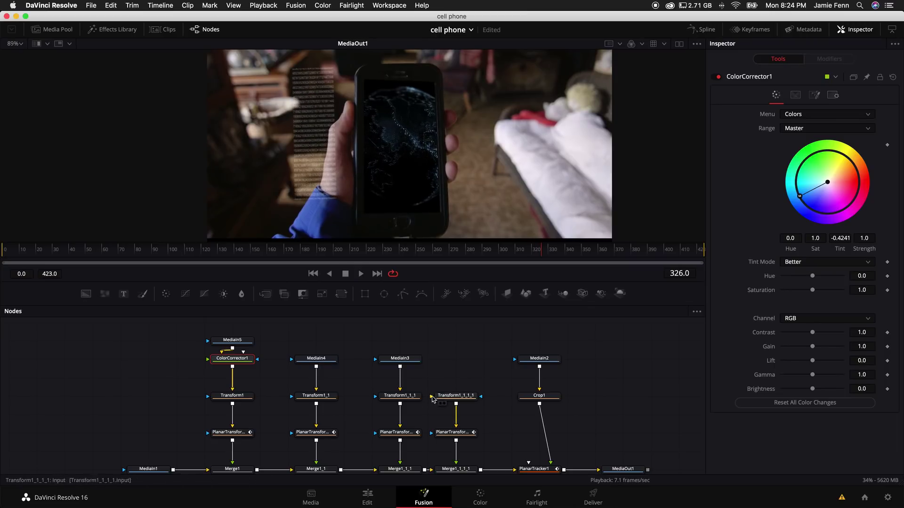
{"action": "left_click", "coordinate": [455, 395]}
{"action": "key", "text": "shift+space"}
{"action": "type", "text": "col"}
{"action": "key", "text": "Down"}
{"action": "key", "text": "Return"}
{"action": "left_click_drag", "start_coordinate": [403, 251], "coordinate": [363, 254]}
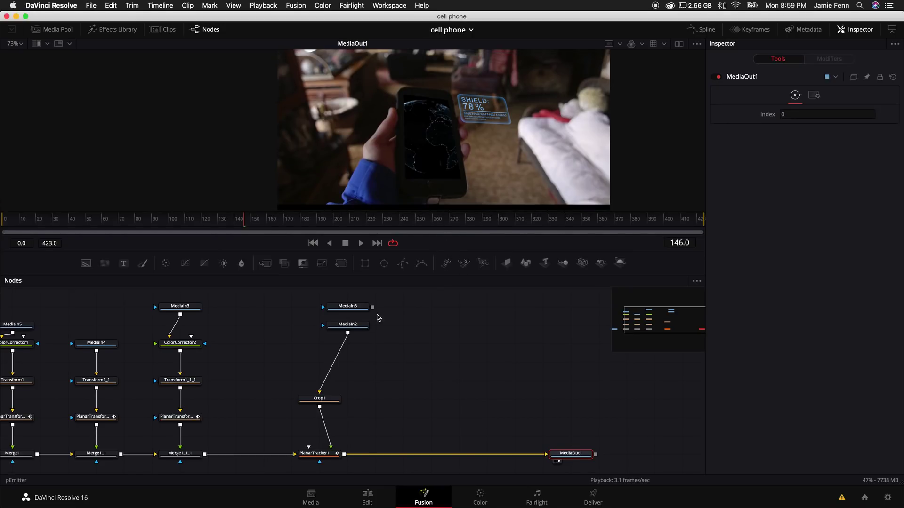
Disconnect MediaIn2 from Crop1, feed MediaIn6 into it instead, and select PlanarTracker1
{"action": "left_click_drag", "start_coordinate": [350, 328], "coordinate": [434, 310]}
{"action": "left_click_drag", "start_coordinate": [372, 307], "coordinate": [322, 404]}
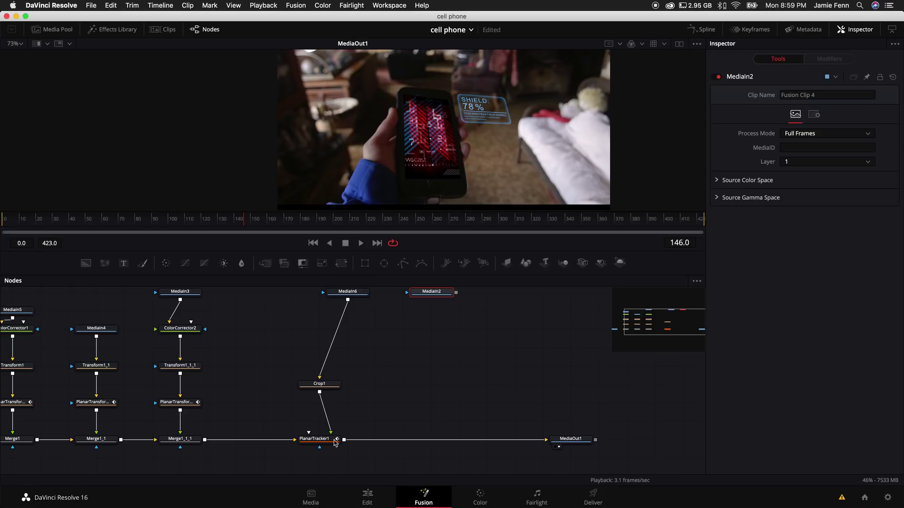
{"action": "left_click", "coordinate": [320, 439]}
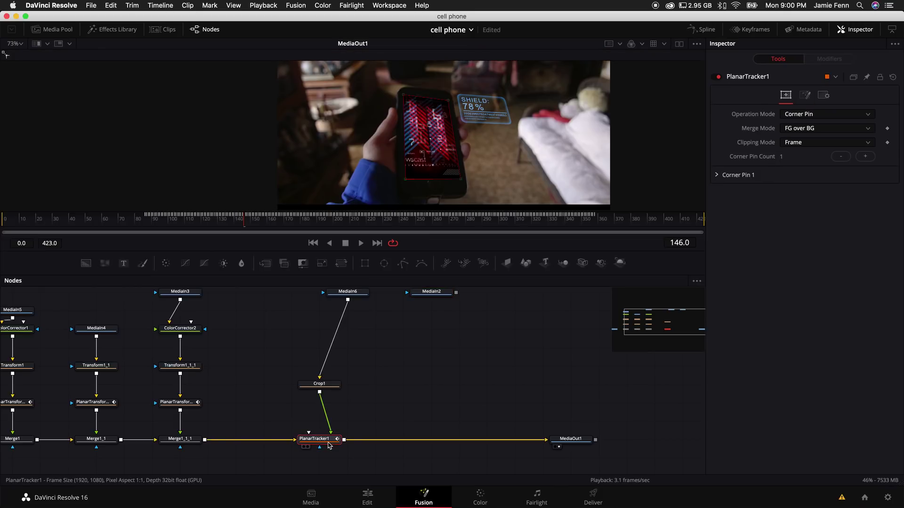
Insert a Rays1 effect between PlanarTracker1 and MediaOut1 so rays flare from the phone
{"action": "key", "text": "shift+space"}
{"action": "type", "text": "rays"}
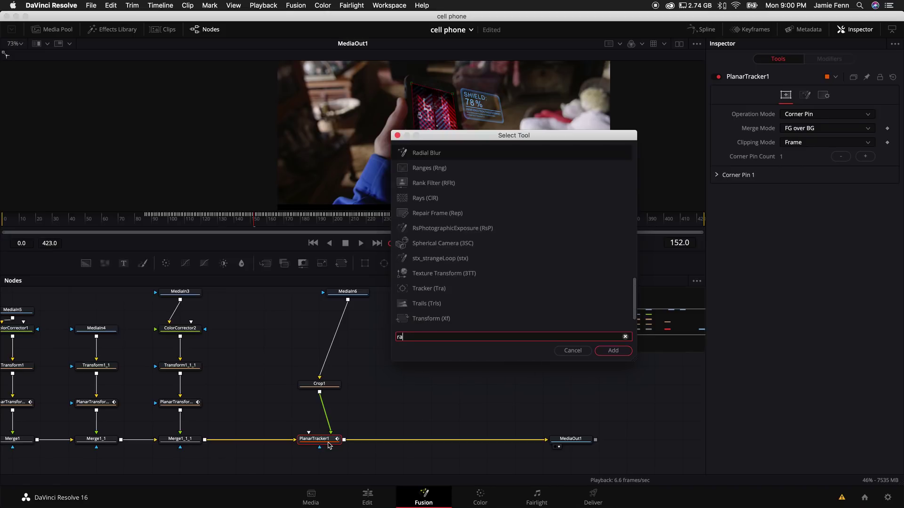
{"action": "key", "text": "Return"}
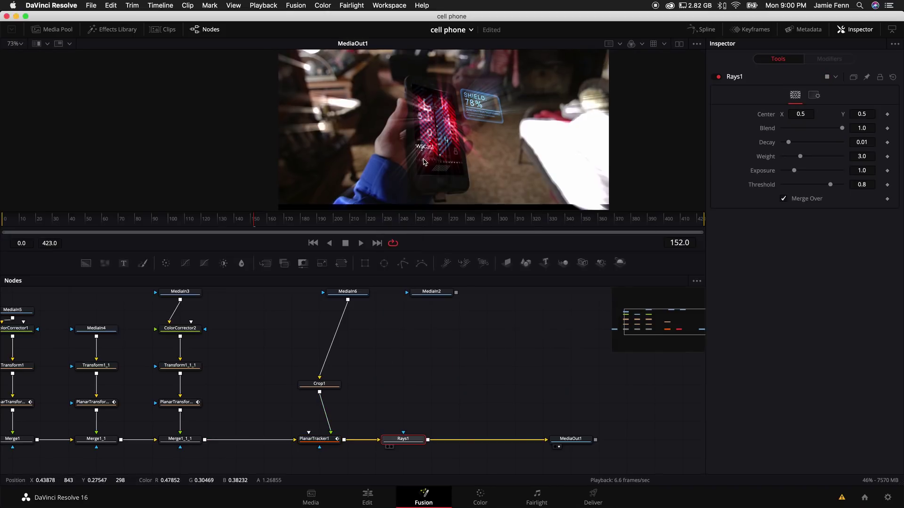
{"action": "scroll", "coordinate": [450, 71], "scroll_direction": "down", "scroll_amount": 1}
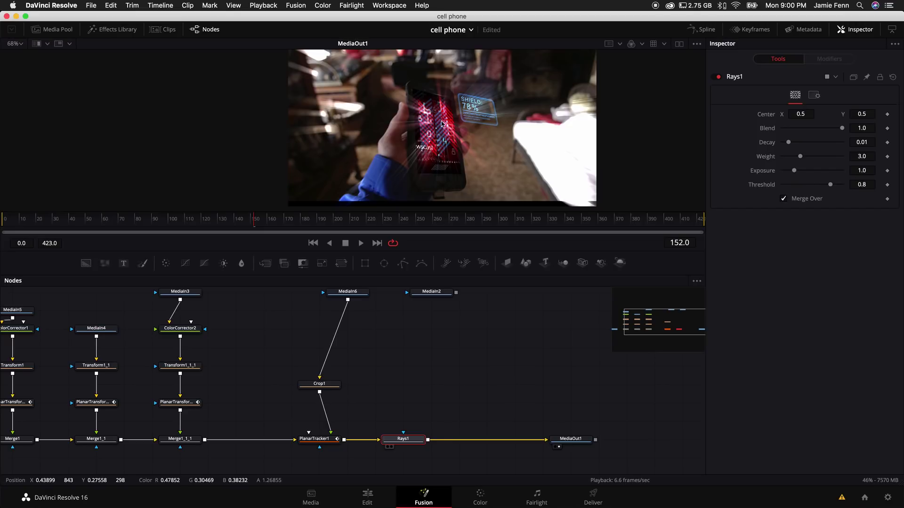
{"action": "left_click", "coordinate": [440, 337]}
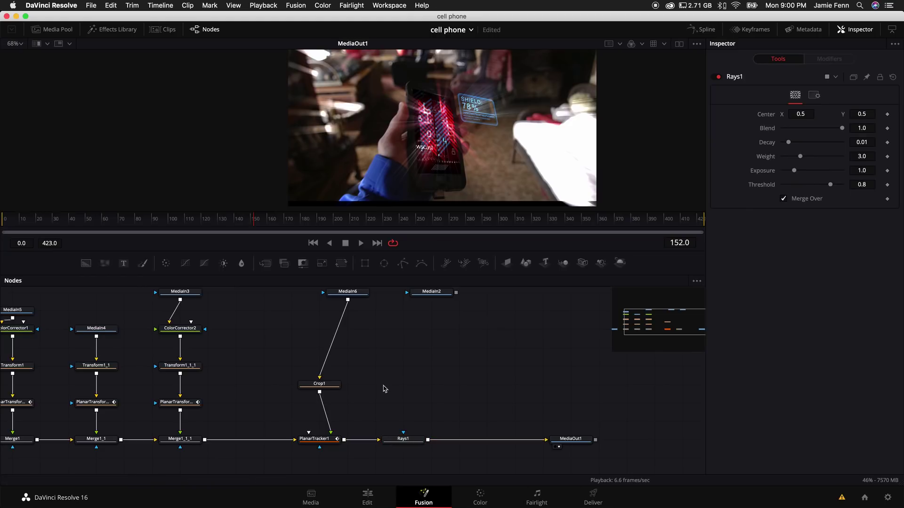
{"action": "left_click", "coordinate": [175, 404]}
{"action": "scroll", "coordinate": [165, 410], "scroll_direction": "left", "scroll_amount": 5}
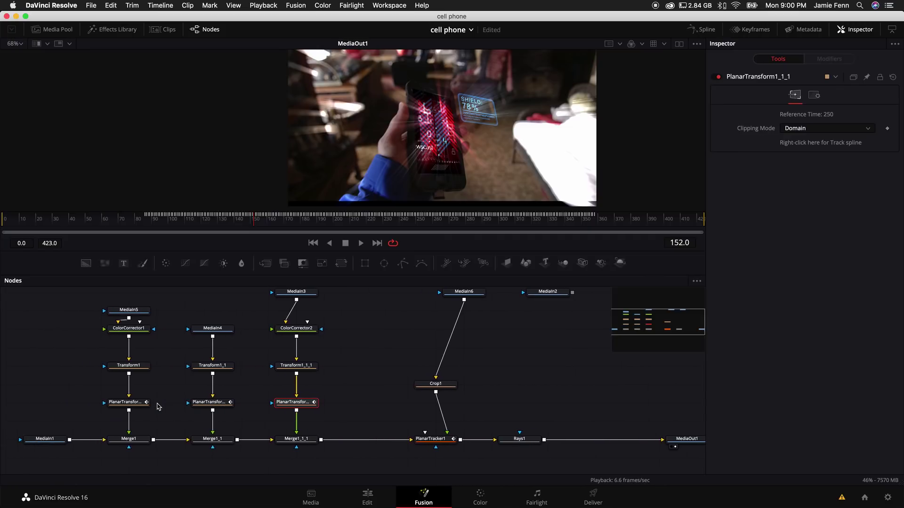
Paste a copy of PlanarTransform1_1_1 as Rays1's effect mask, save, and add a Polygon mask
{"action": "scroll", "coordinate": [157, 407], "scroll_direction": "right", "scroll_amount": 1}
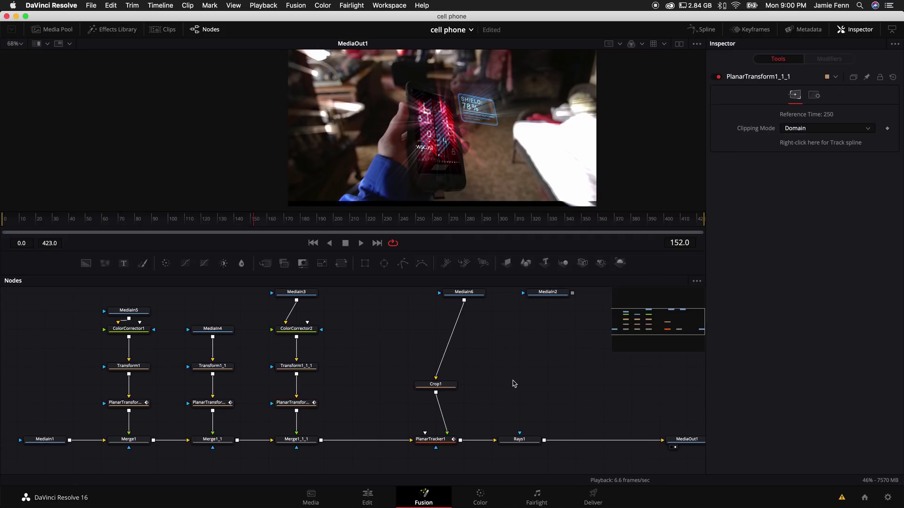
{"action": "key", "text": "ctrl+v"}
{"action": "left_click_drag", "start_coordinate": [544, 386], "coordinate": [520, 433]}
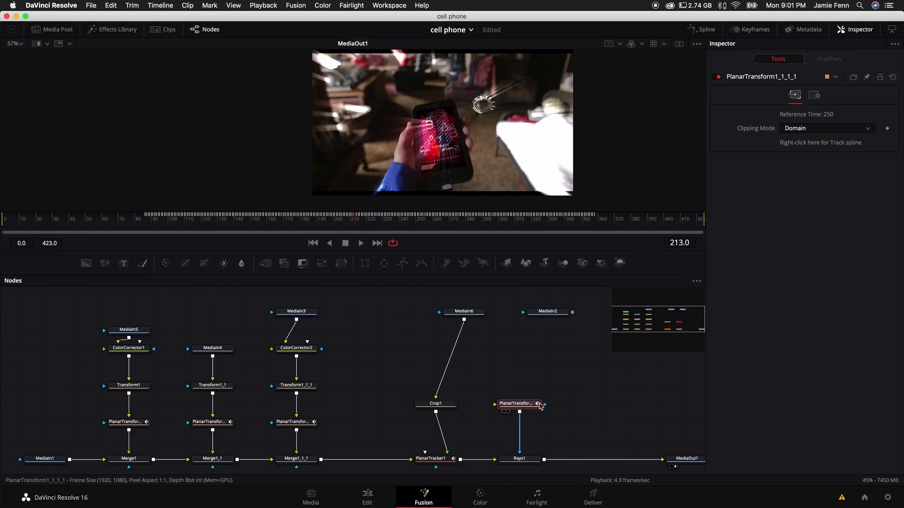
{"action": "key", "text": "super+s"}
{"action": "left_click", "coordinate": [404, 265]}
Place Polygon1 above the transform and draw a closed four-point polygon around the phone
{"action": "left_click_drag", "start_coordinate": [518, 385], "coordinate": [518, 349]}
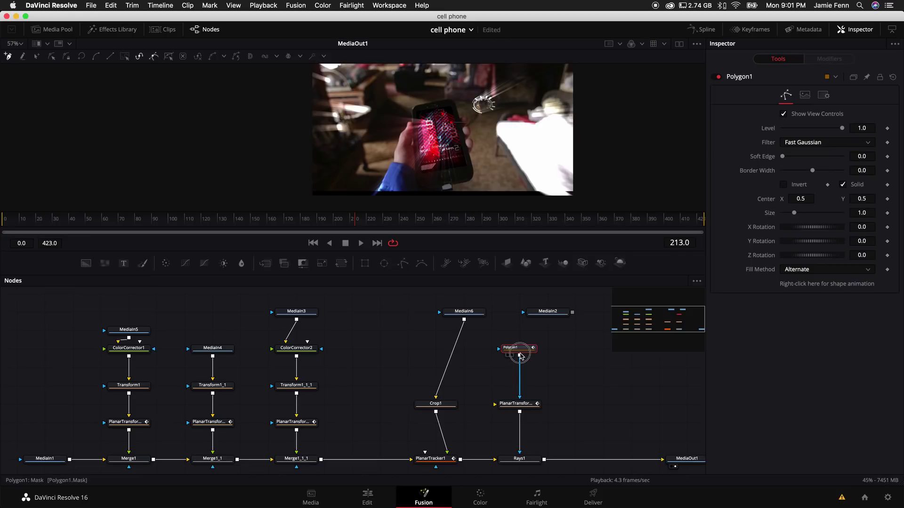
{"action": "left_click_drag", "start_coordinate": [519, 394], "coordinate": [495, 406]}
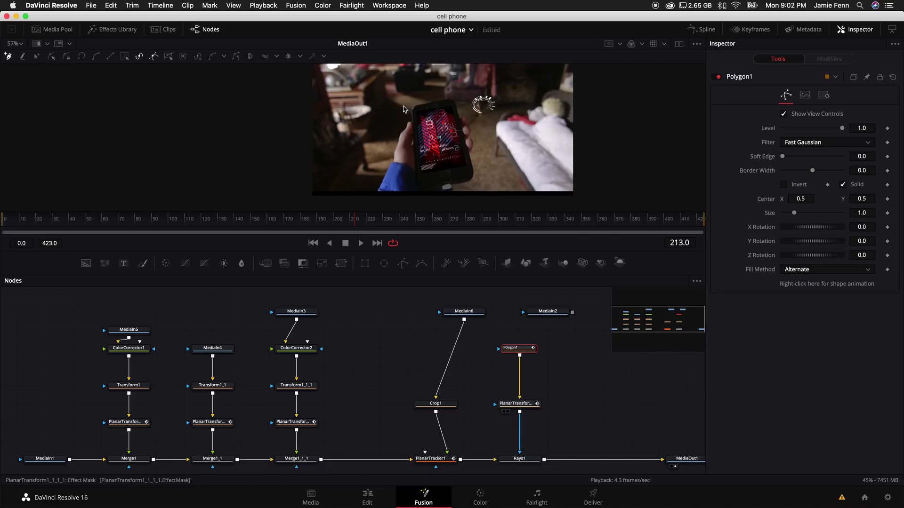
{"action": "left_click", "coordinate": [410, 192]}
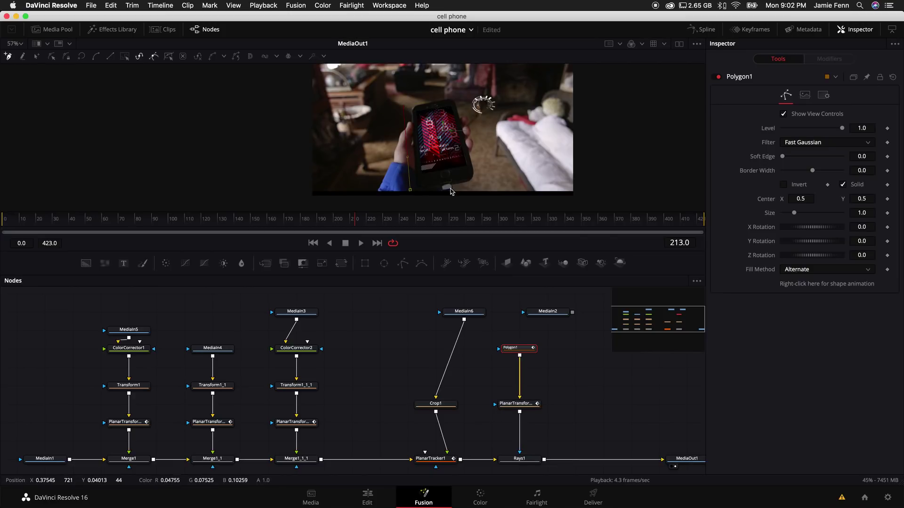
{"action": "left_click", "coordinate": [483, 180]}
{"action": "left_click", "coordinate": [461, 92]}
{"action": "left_click", "coordinate": [404, 106]}
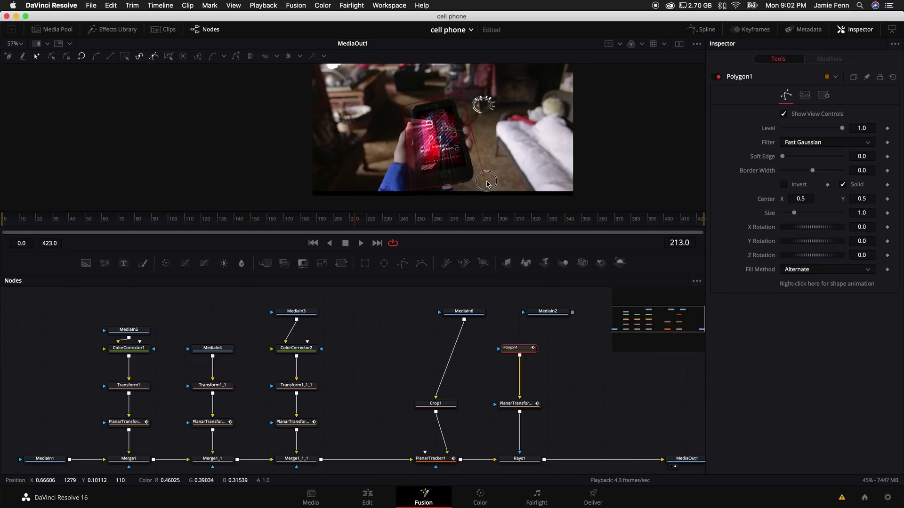
Select the polygon's corner points to refine its fit to the phone's outline
{"action": "left_click", "coordinate": [411, 192]}
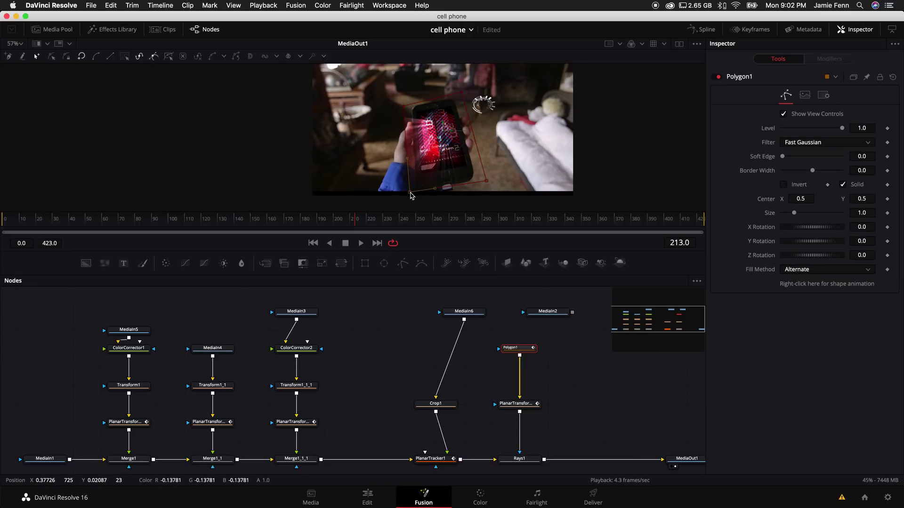
{"action": "left_click", "coordinate": [403, 108]}
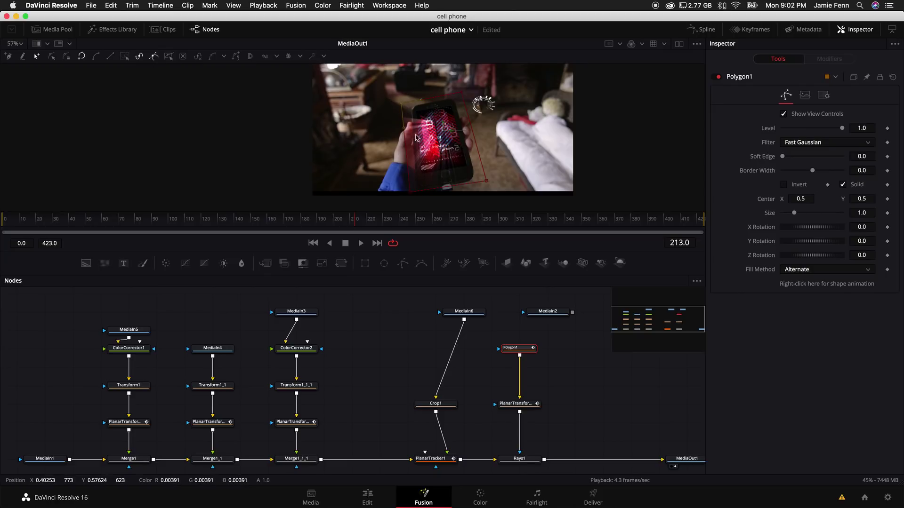
{"action": "left_click", "coordinate": [460, 94]}
{"action": "left_click", "coordinate": [409, 193]}
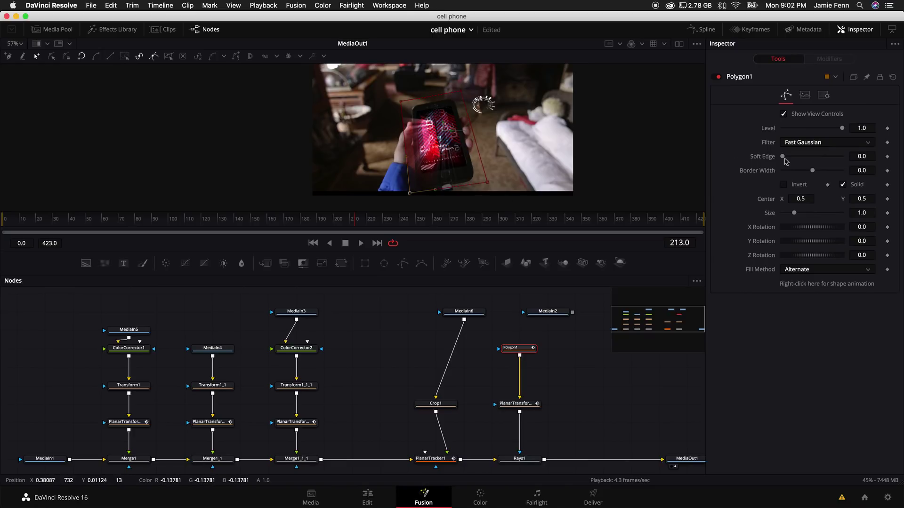
Set the polygon's Soft Edge to 0.0614, then play MediaOut1 to preview the masked rays
{"action": "left_click_drag", "start_coordinate": [782, 158], "coordinate": [800, 158]}
{"action": "scroll", "coordinate": [411, 168], "scroll_direction": "up", "scroll_amount": 5}
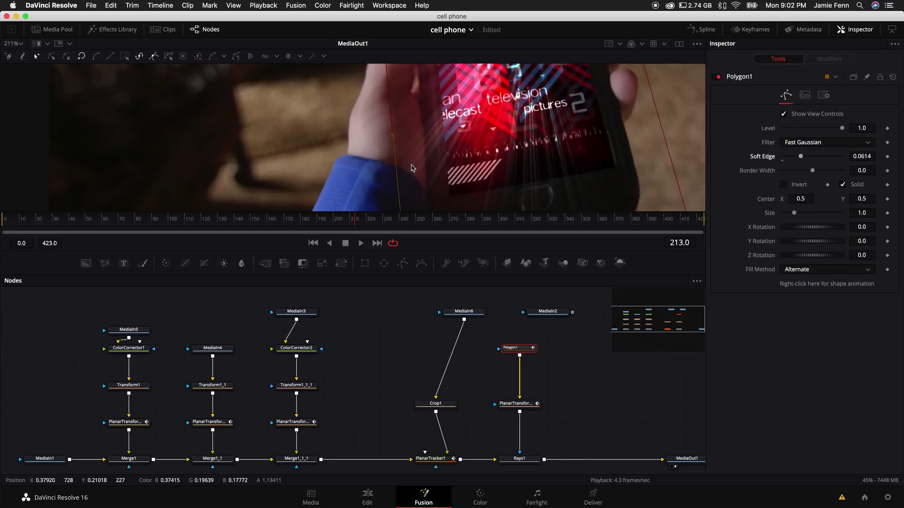
{"action": "left_click_drag", "start_coordinate": [411, 254], "coordinate": [410, 296]}
{"action": "left_click", "coordinate": [676, 459]}
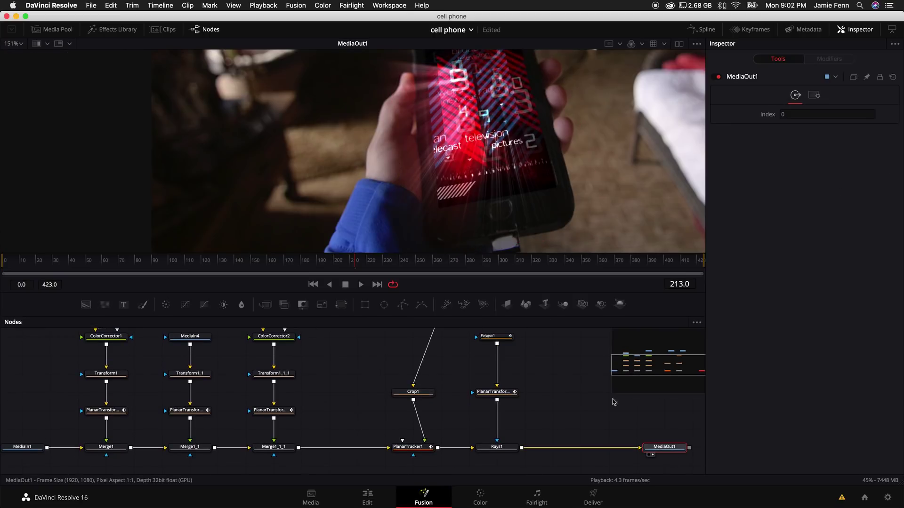
{"action": "scroll", "coordinate": [479, 211], "scroll_direction": "down", "scroll_amount": 2}
{"action": "key", "text": "space"}
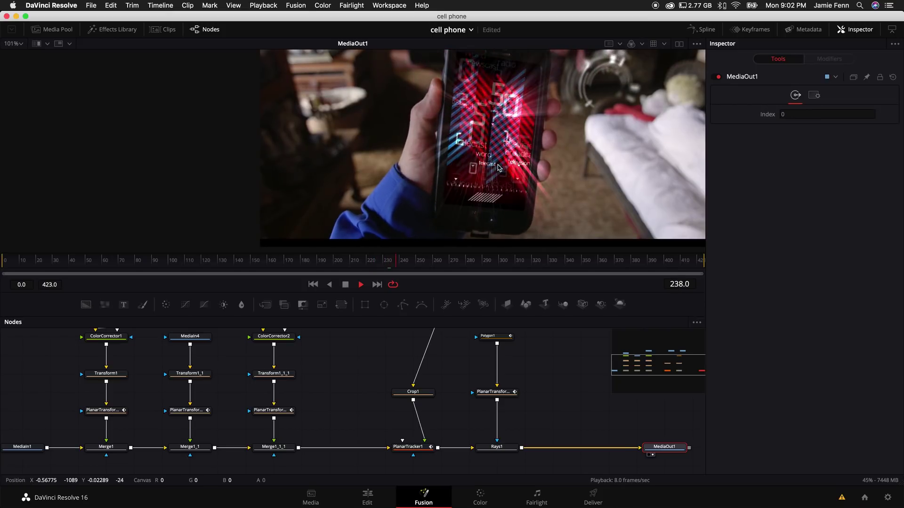
{"action": "key", "text": "space"}
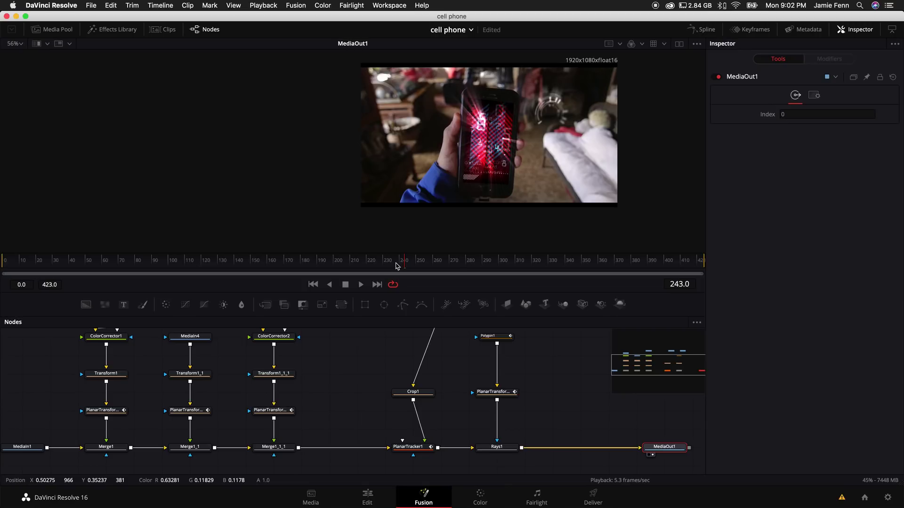
Select Rays1 to show its settings and scrub the playhead back to frame 101
{"action": "left_click", "coordinate": [496, 448]}
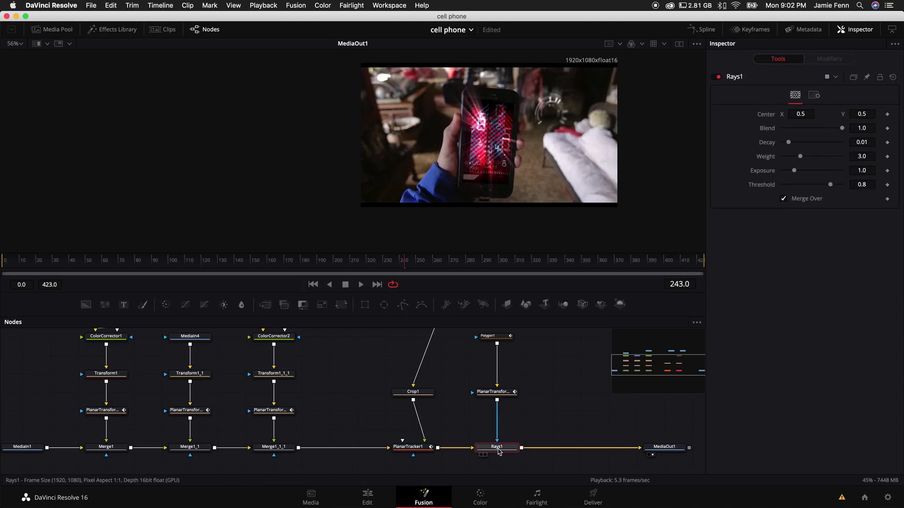
{"action": "left_click", "coordinate": [182, 270]}
{"action": "left_click_drag", "start_coordinate": [183, 270], "coordinate": [170, 273]}
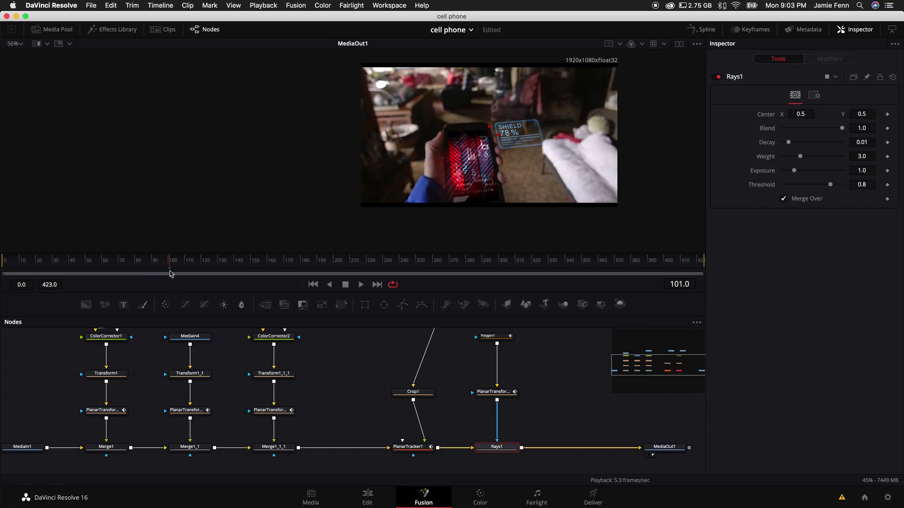
{"action": "scroll", "coordinate": [492, 398], "scroll_direction": "up", "scroll_amount": 2}
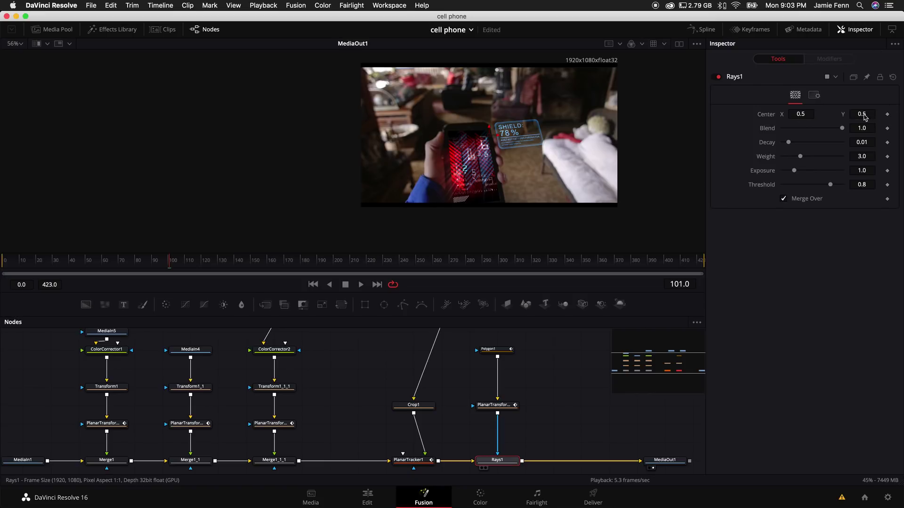
Keyframe Rays1's Center, repositioning it onto the phone screen at frames 101, 106, 109 and 140
{"action": "left_click", "coordinate": [888, 115]}
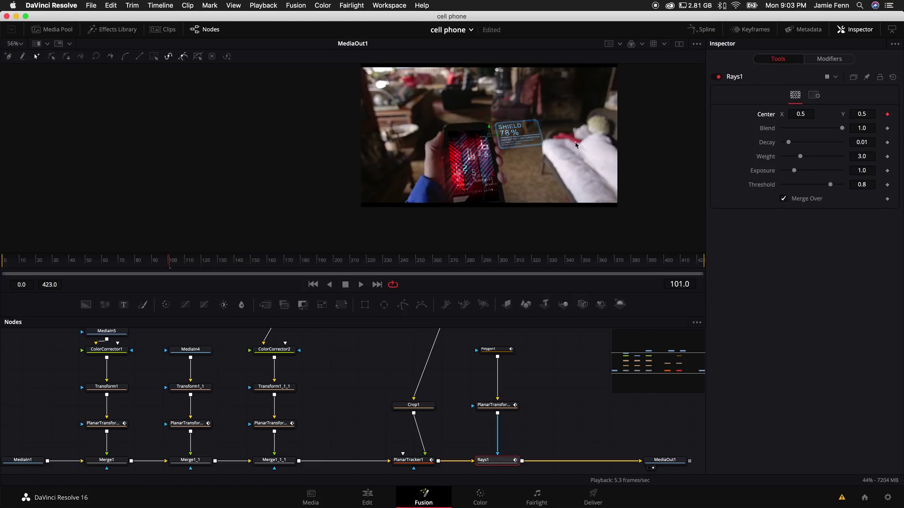
{"action": "left_click_drag", "start_coordinate": [489, 138], "coordinate": [473, 160]}
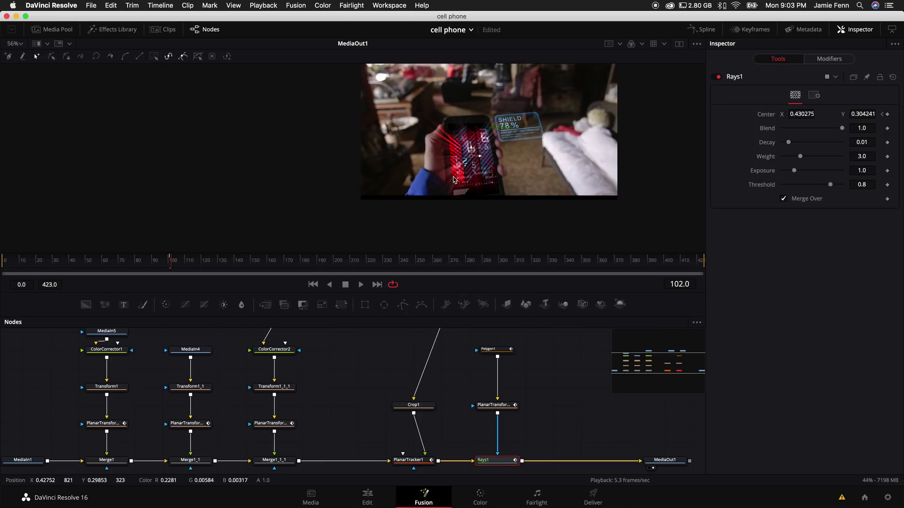
{"action": "key", "text": "Right"}
{"action": "key", "text": "Right"}
{"action": "key", "text": "Right"}
{"action": "key", "text": "Right"}
{"action": "key", "text": "Right"}
{"action": "key", "text": "Right"}
{"action": "key", "text": "Right"}
{"action": "key", "text": "Right"}
{"action": "key", "text": "Right"}
{"action": "key", "text": "Right"}
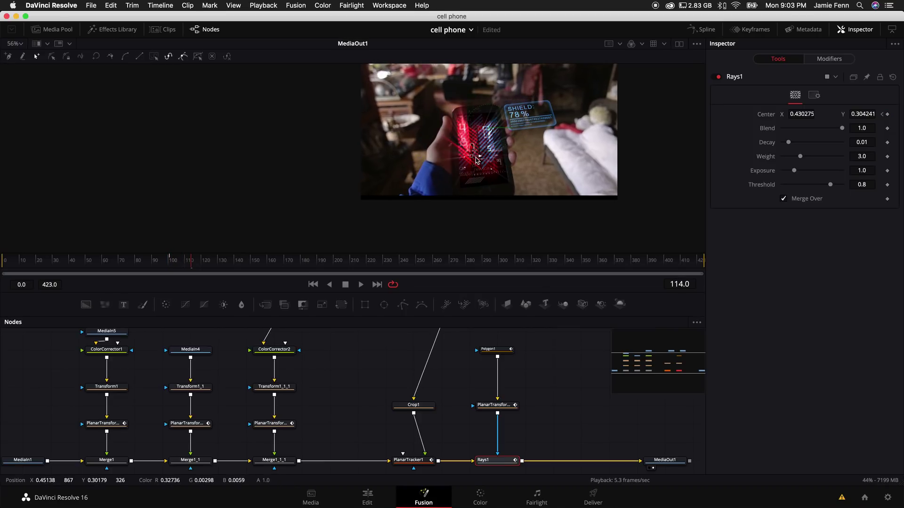
{"action": "key", "text": "Left"}
{"action": "key", "text": "Left"}
{"action": "key", "text": "Left"}
{"action": "key", "text": "Left"}
{"action": "key", "text": "Left"}
{"action": "key", "text": "Left"}
{"action": "key", "text": "Left"}
{"action": "key", "text": "Left"}
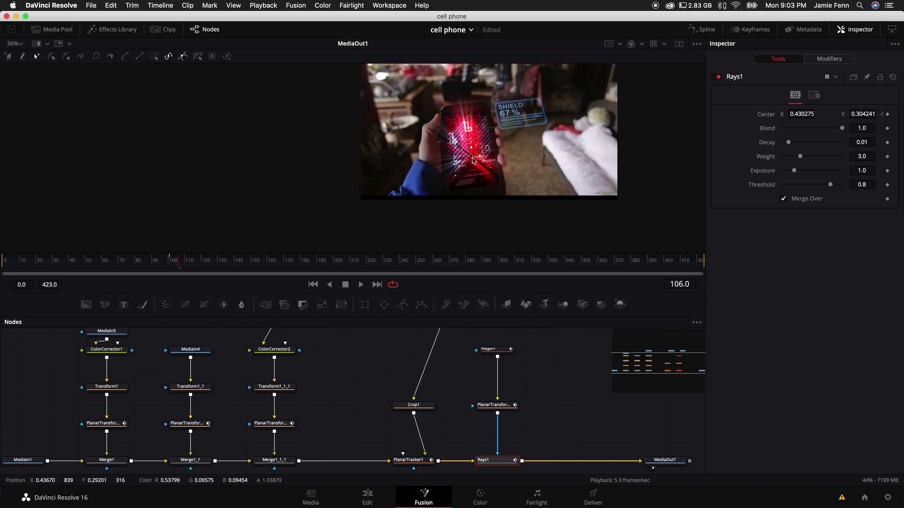
{"action": "left_click_drag", "start_coordinate": [472, 156], "coordinate": [479, 148]}
{"action": "key", "text": "Right"}
{"action": "key", "text": "Right"}
{"action": "key", "text": "Right"}
{"action": "key", "text": "Right"}
{"action": "key", "text": "Right"}
{"action": "key", "text": "Right"}
{"action": "key", "text": "Right"}
{"action": "key", "text": "Right"}
{"action": "key", "text": "Right"}
{"action": "key", "text": "Right"}
{"action": "key", "text": "Right"}
{"action": "key", "text": "Right"}
{"action": "key", "text": "Right"}
{"action": "key", "text": "Right"}
{"action": "key", "text": "Right"}
{"action": "key", "text": "Right"}
{"action": "key", "text": "Right"}
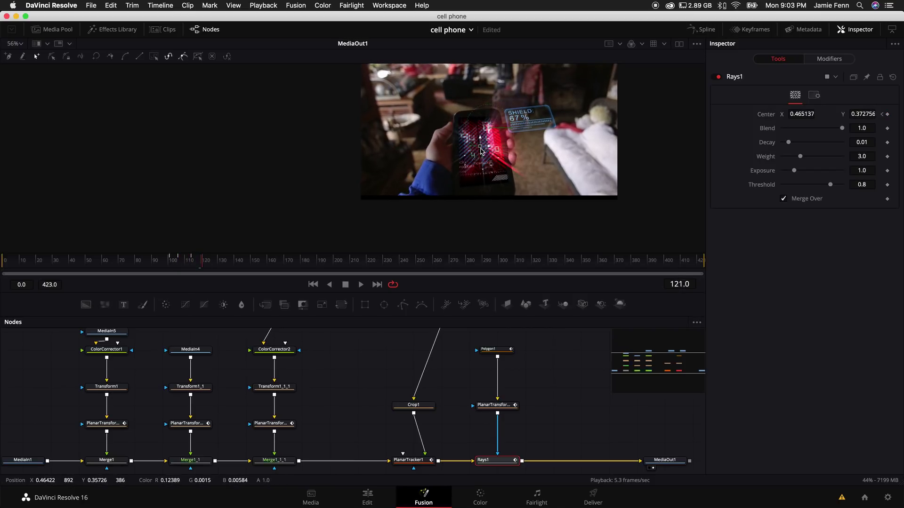
{"action": "left_click_drag", "start_coordinate": [480, 149], "coordinate": [487, 147]}
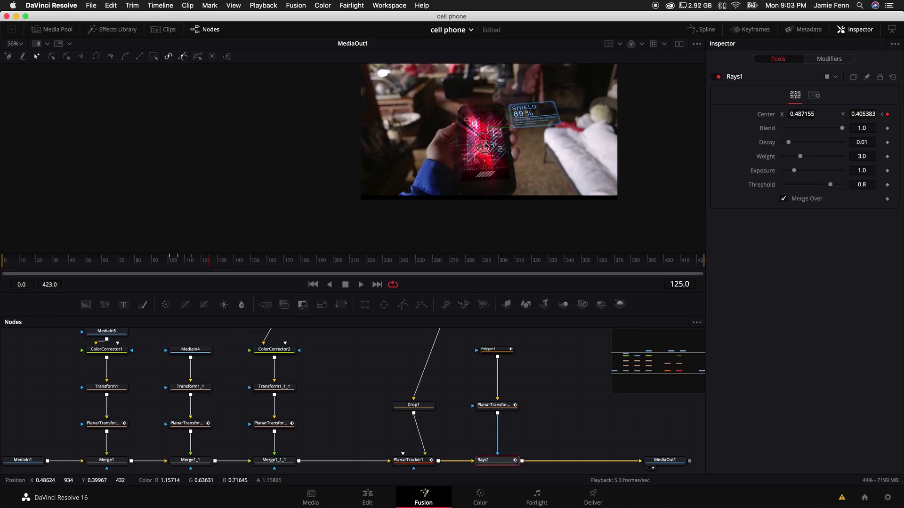
{"action": "key", "text": "Right"}
{"action": "key", "text": "Right"}
{"action": "key", "text": "Right"}
{"action": "key", "text": "Right"}
{"action": "key", "text": "Right"}
{"action": "key", "text": "Right"}
{"action": "key", "text": "Right"}
{"action": "key", "text": "Right"}
{"action": "key", "text": "Right"}
{"action": "key", "text": "Right"}
{"action": "key", "text": "Right"}
{"action": "key", "text": "Right"}
{"action": "key", "text": "Right"}
{"action": "key", "text": "Right"}
{"action": "key", "text": "Right"}
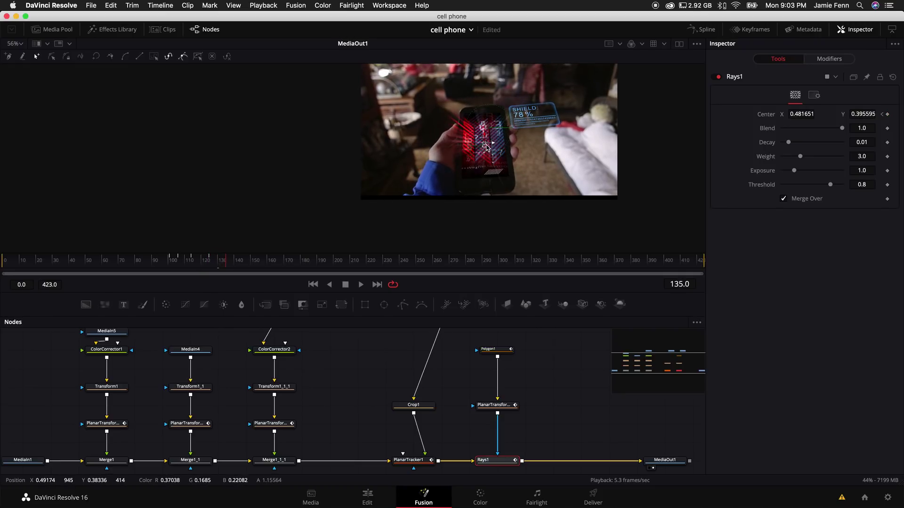
{"action": "key", "text": "Right"}
{"action": "key", "text": "Right"}
{"action": "key", "text": "Right"}
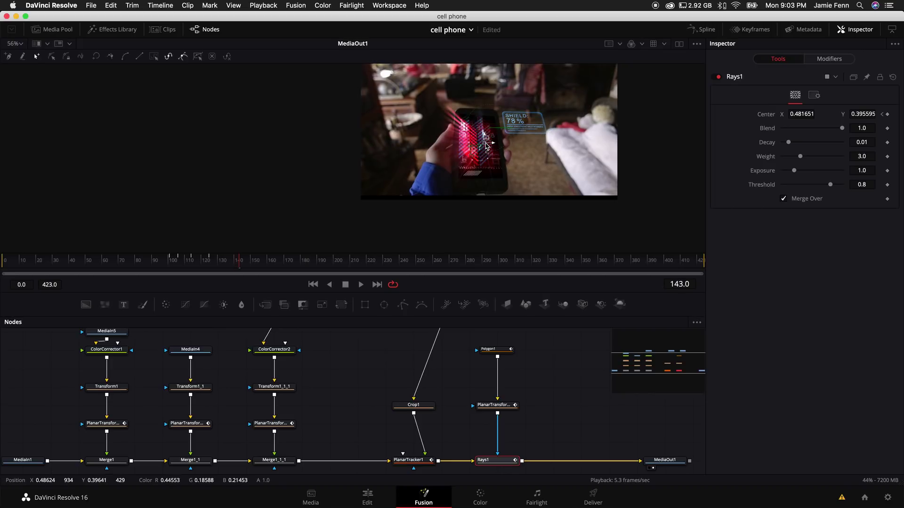
{"action": "left_click_drag", "start_coordinate": [486, 148], "coordinate": [486, 137]}
{"action": "key", "text": "Right"}
{"action": "key", "text": "Right"}
{"action": "key", "text": "Right"}
{"action": "key", "text": "Right"}
{"action": "key", "text": "Right"}
{"action": "key", "text": "Right"}
{"action": "key", "text": "Right"}
{"action": "key", "text": "Right"}
{"action": "key", "text": "Right"}
{"action": "key", "text": "Right"}
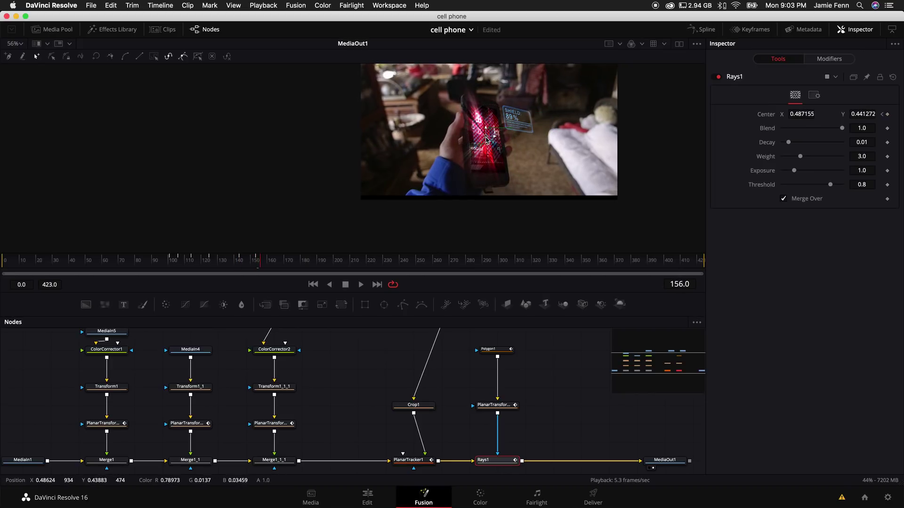